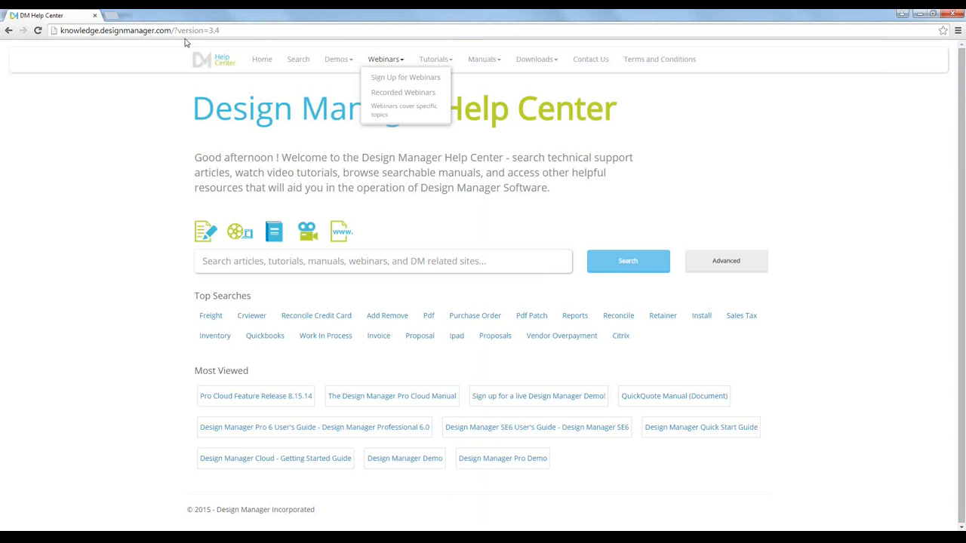
Open the Recorded Webinars page of the Help Center and look through its list of webinar videos
click(178, 31)
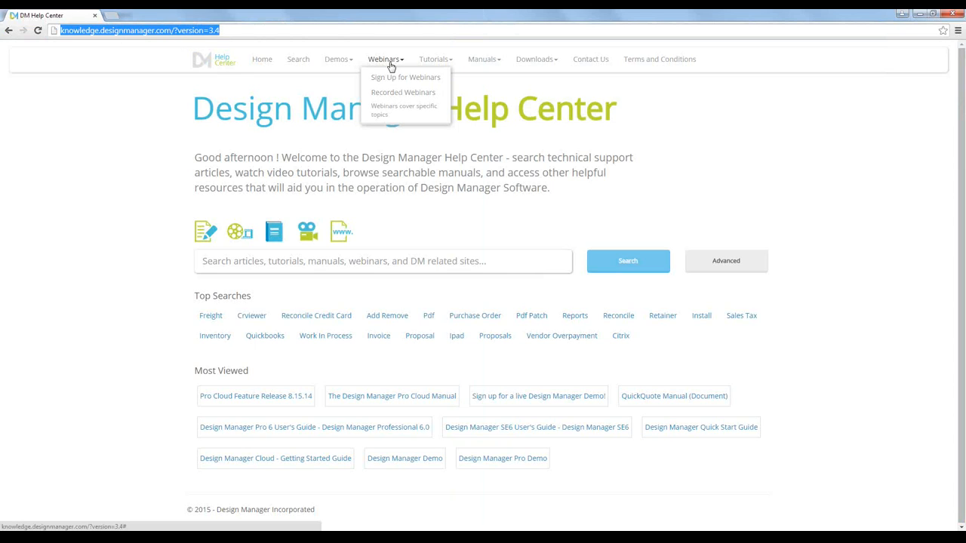
click(394, 94)
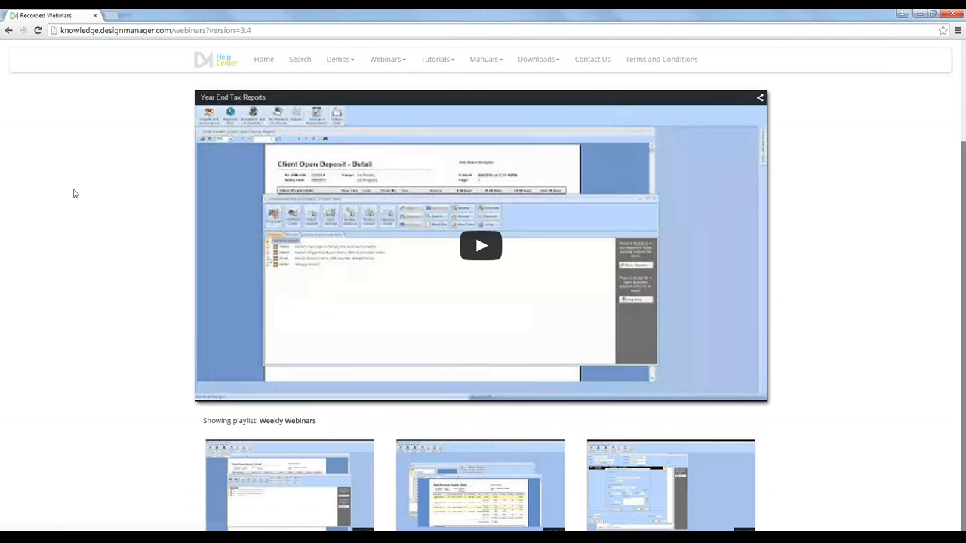
scroll(74, 194, down, 7)
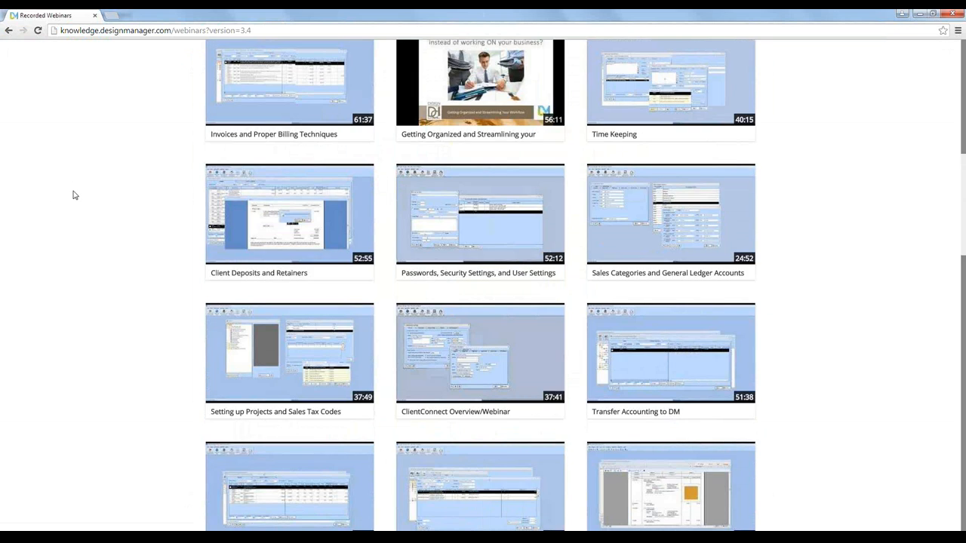
scroll(74, 195, up, 7)
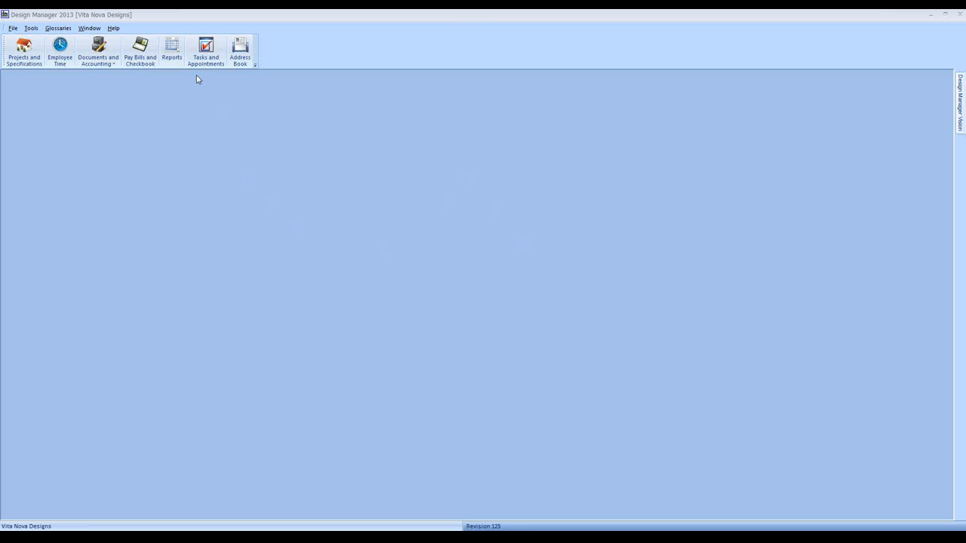
In Design Manager, run the General Ledger Trial Balance report for month ending 12/2014 without suppressing zero accounts
click(179, 54)
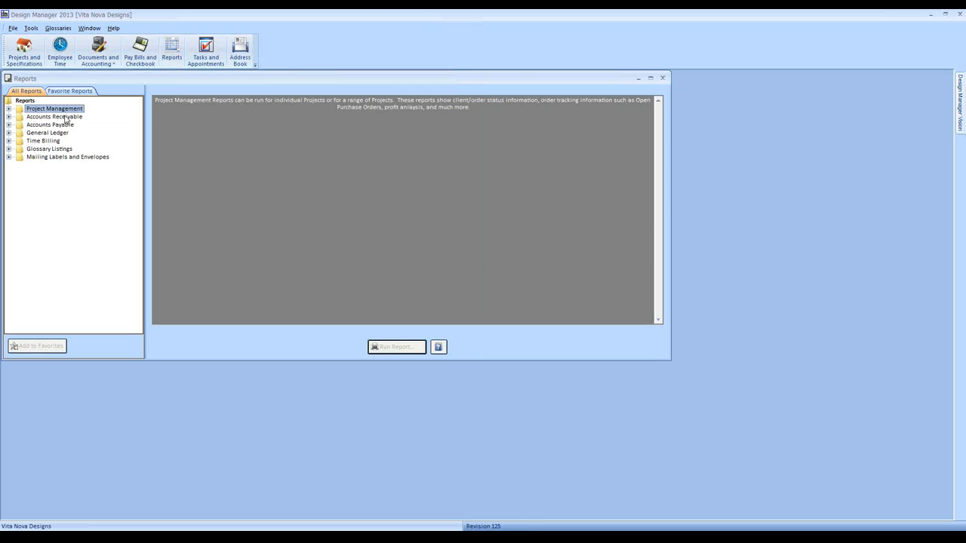
click(9, 133)
click(64, 189)
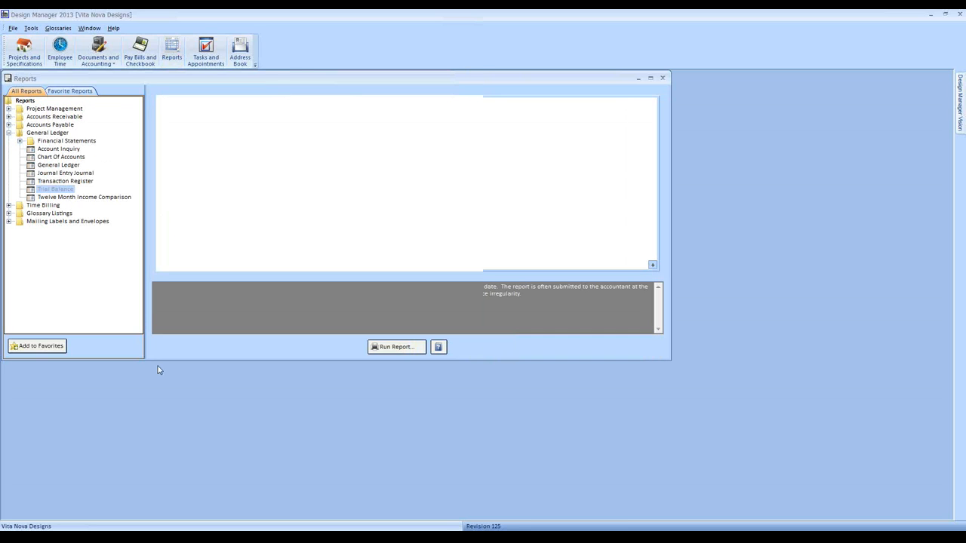
click(395, 349)
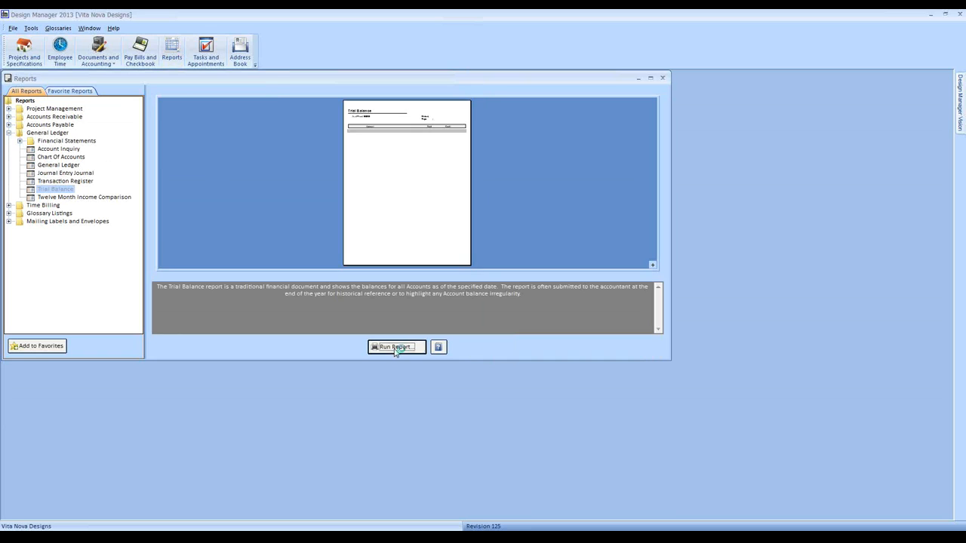
click(131, 109)
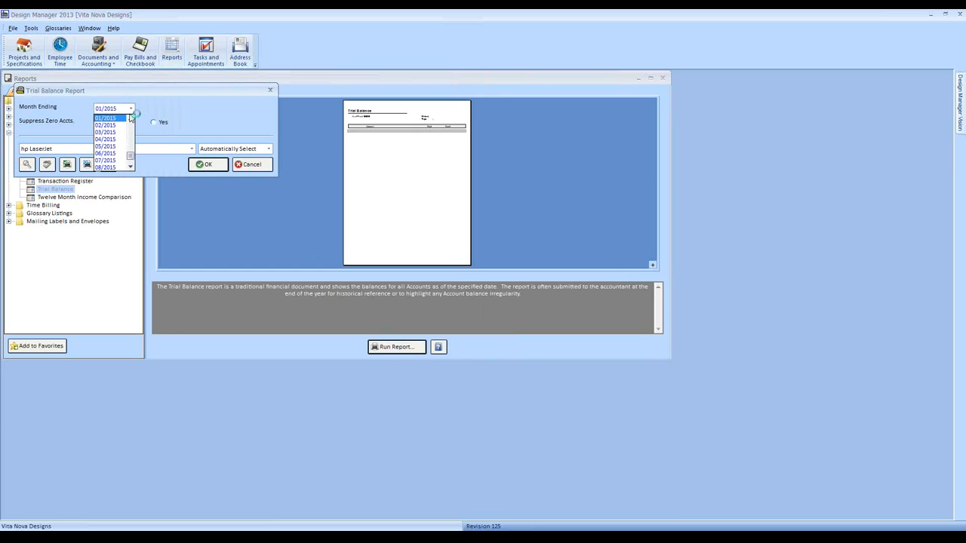
click(119, 120)
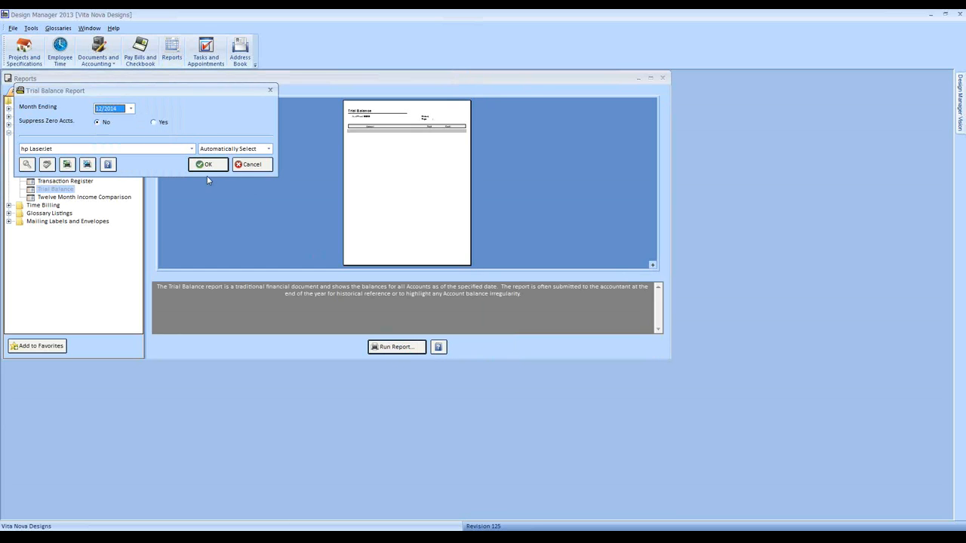
click(214, 166)
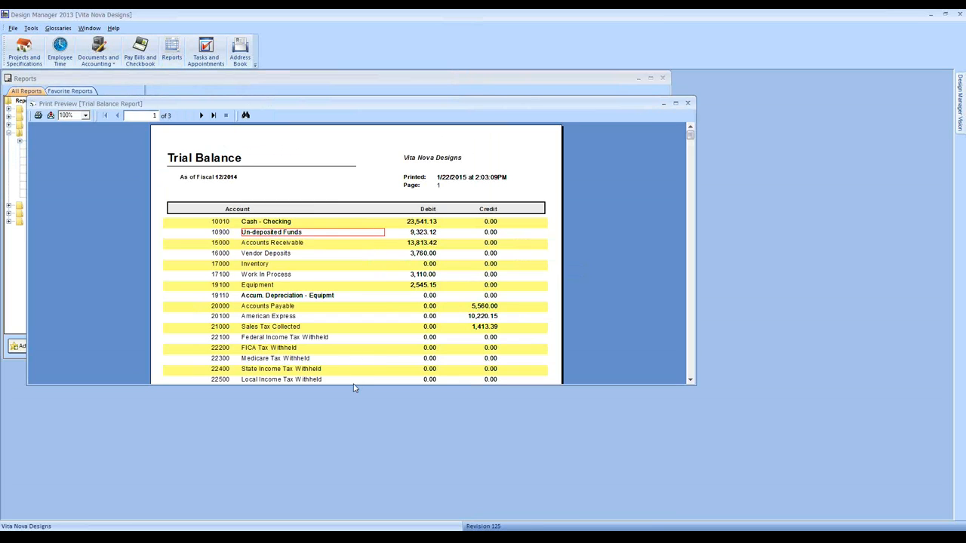
Enlarge the report preview, check the debit and credit totals on the last page, and return to the first page
drag(354, 385, 349, 471)
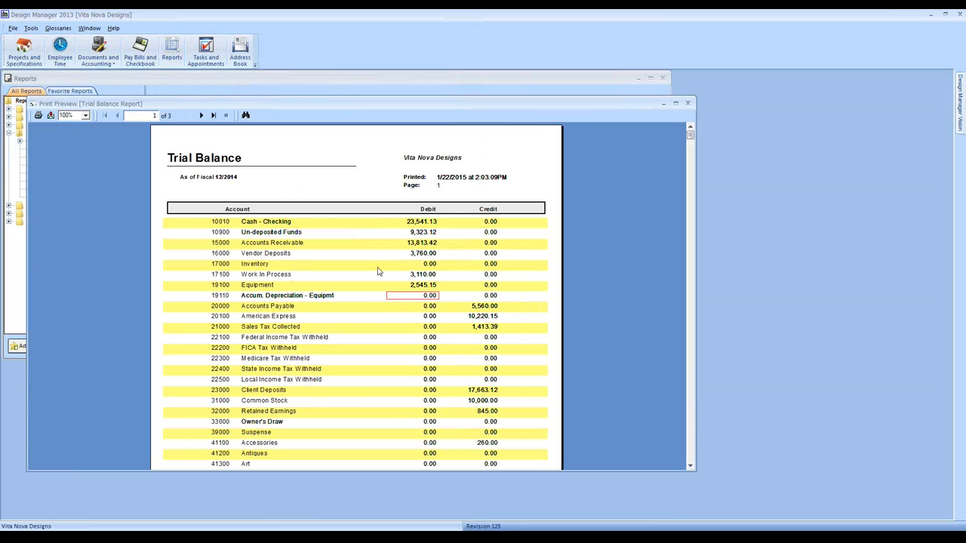
click(201, 115)
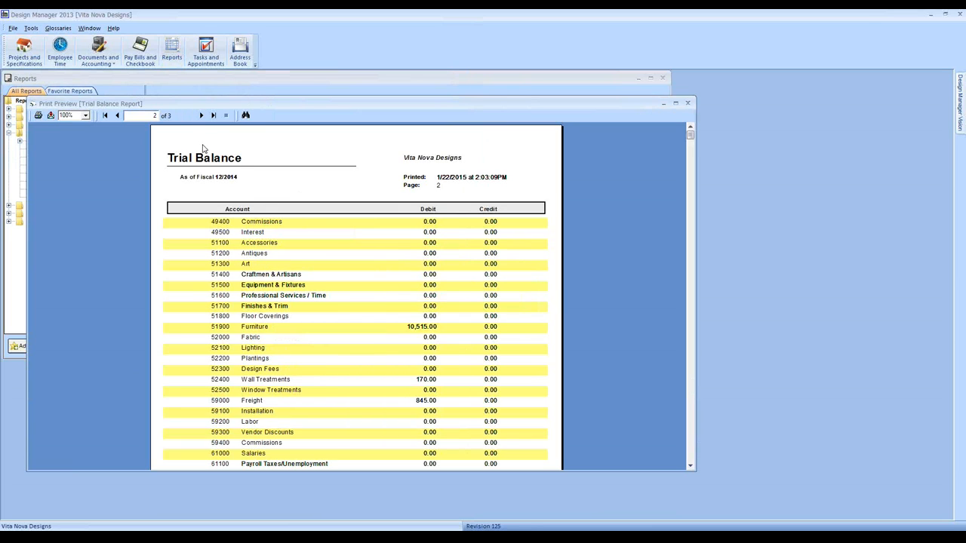
click(201, 115)
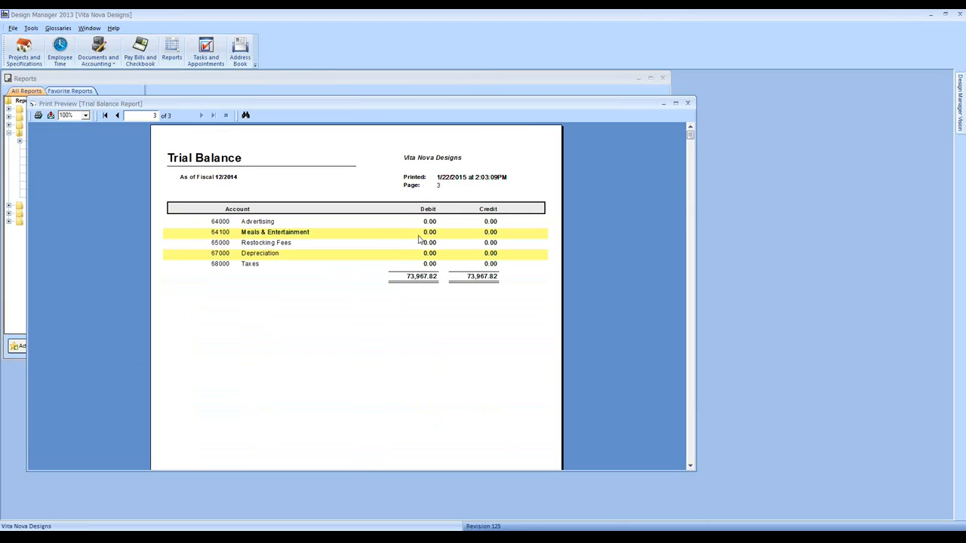
click(421, 277)
click(483, 277)
click(105, 115)
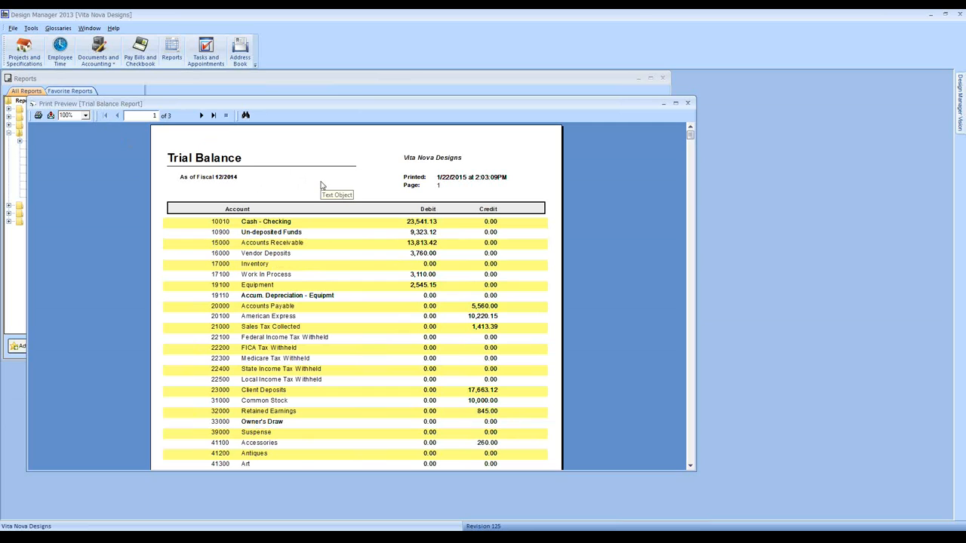
Examine the account numbers of the asset, liability and equity accounts on the first page of the Trial Balance
click(225, 224)
click(223, 234)
click(223, 244)
click(223, 255)
key(Down)
key(Down)
key(Down)
key(Down)
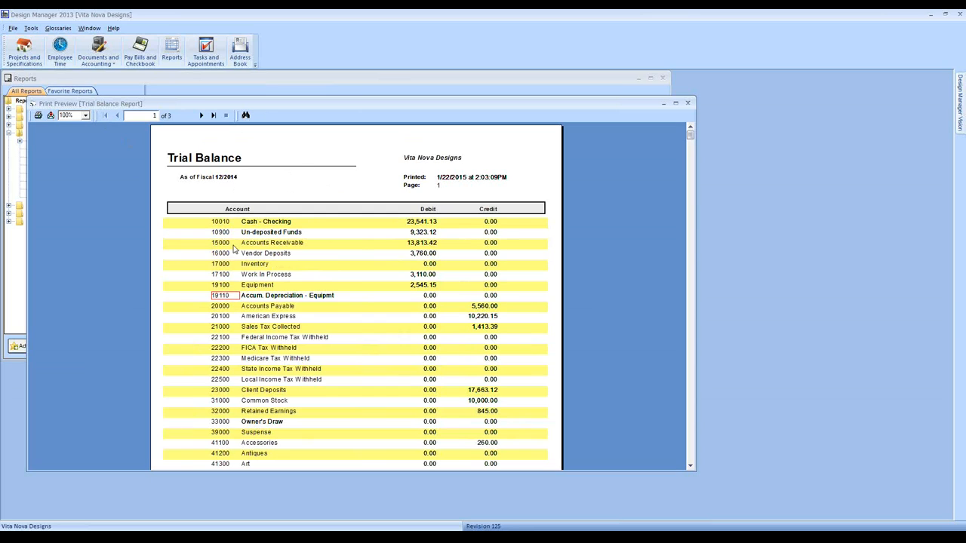
click(219, 307)
click(220, 400)
Examine the 40000-series sales accounts and the credit balances on the first page of the Trial Balance
scroll(339, 334, down, 5)
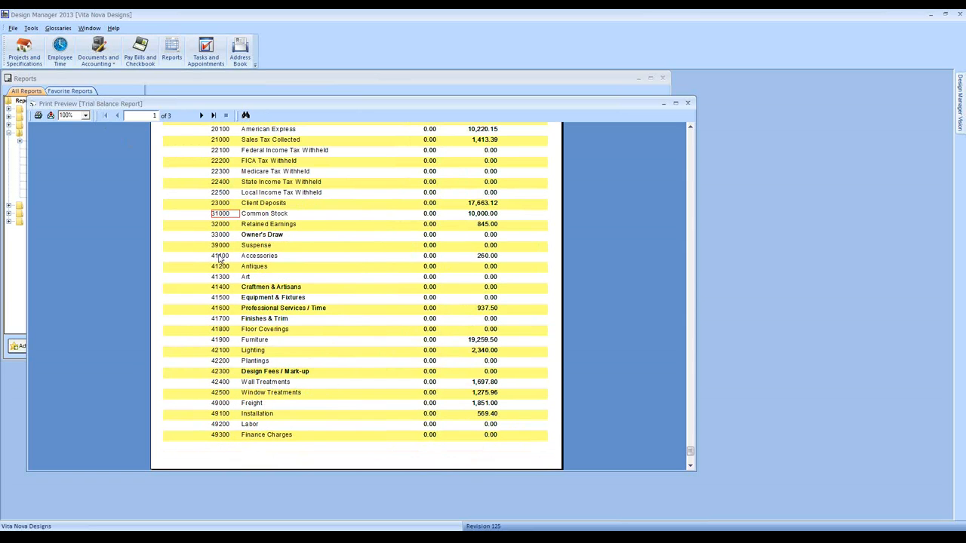
click(220, 267)
click(269, 368)
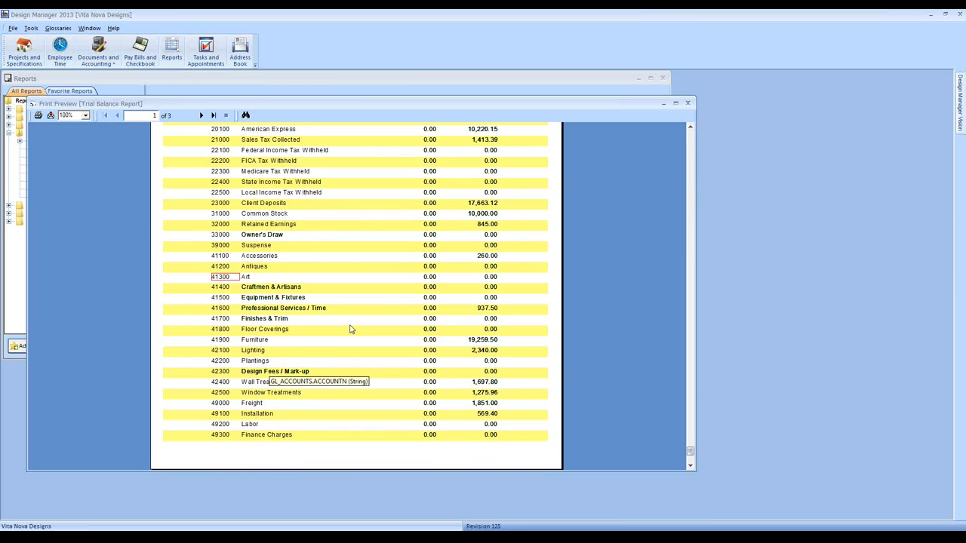
scroll(379, 300, up, 5)
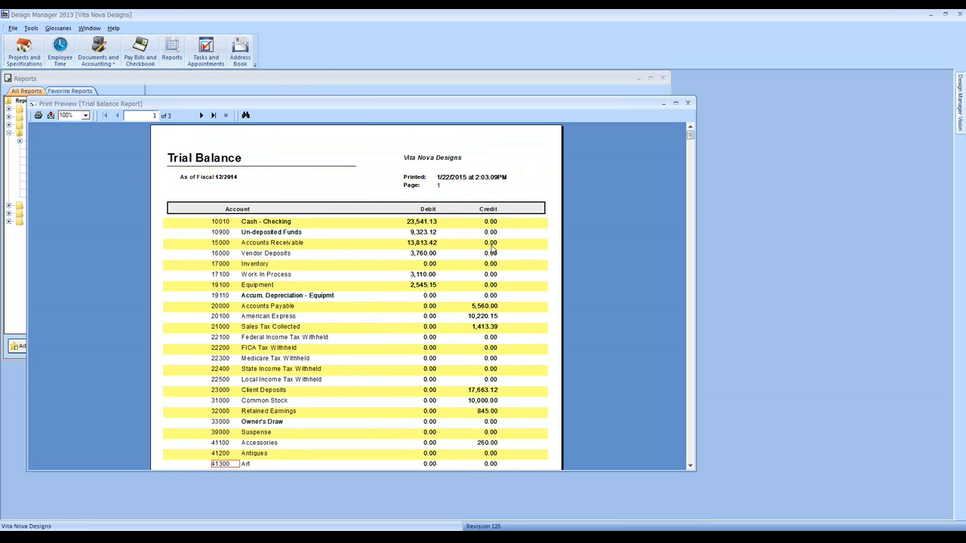
scroll(486, 377, down, 5)
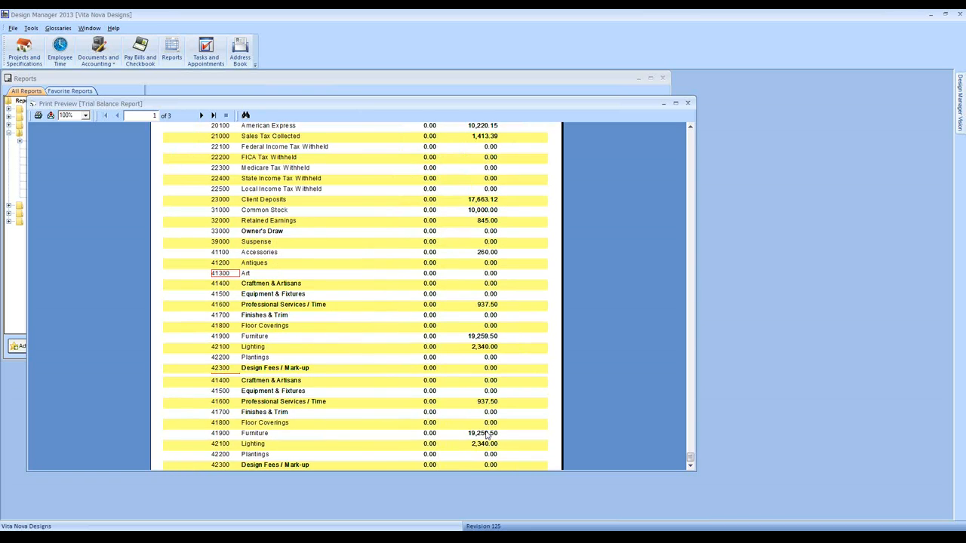
Examine the 50000-series cost accounts and 60000-series expense accounts on page 2 of the Trial Balance
click(201, 115)
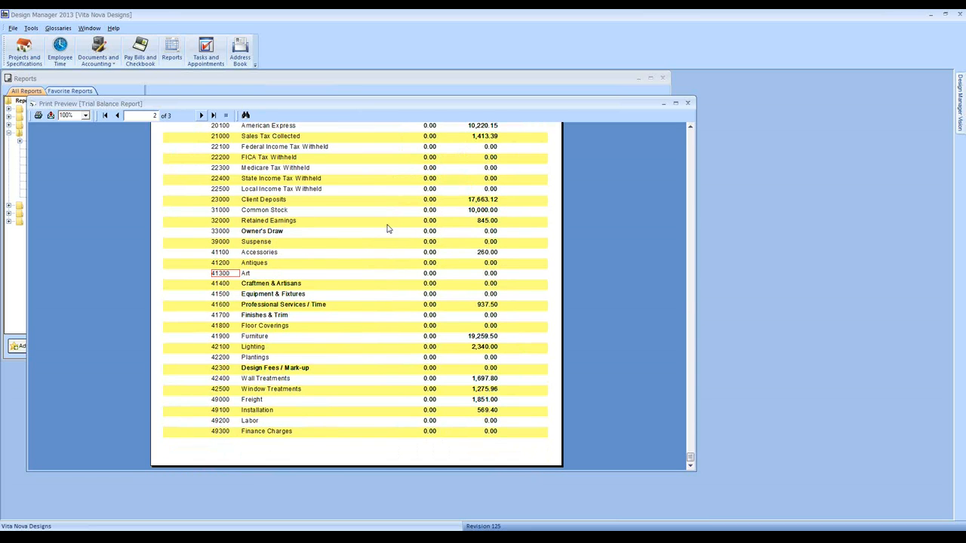
scroll(518, 314, up, 5)
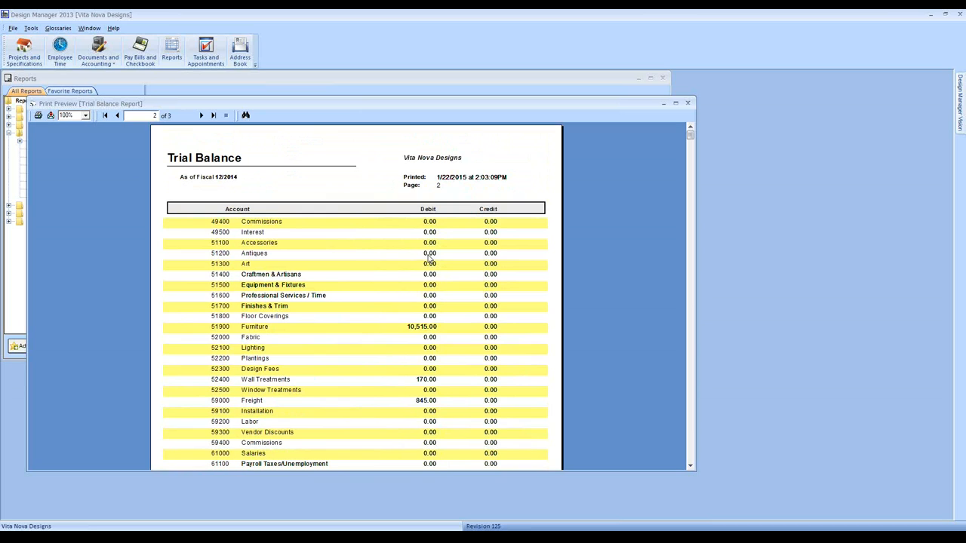
click(220, 243)
scroll(230, 434, down, 5)
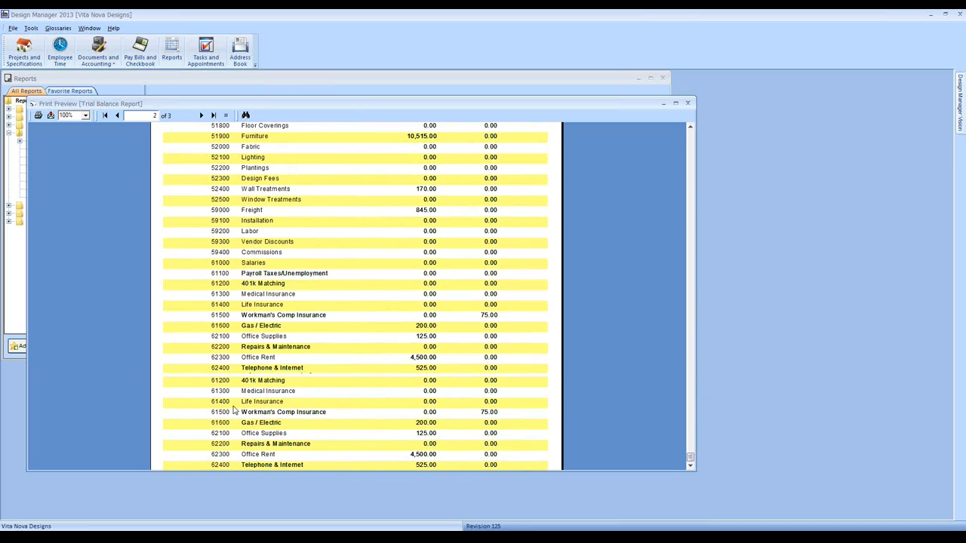
click(222, 265)
click(223, 275)
click(224, 285)
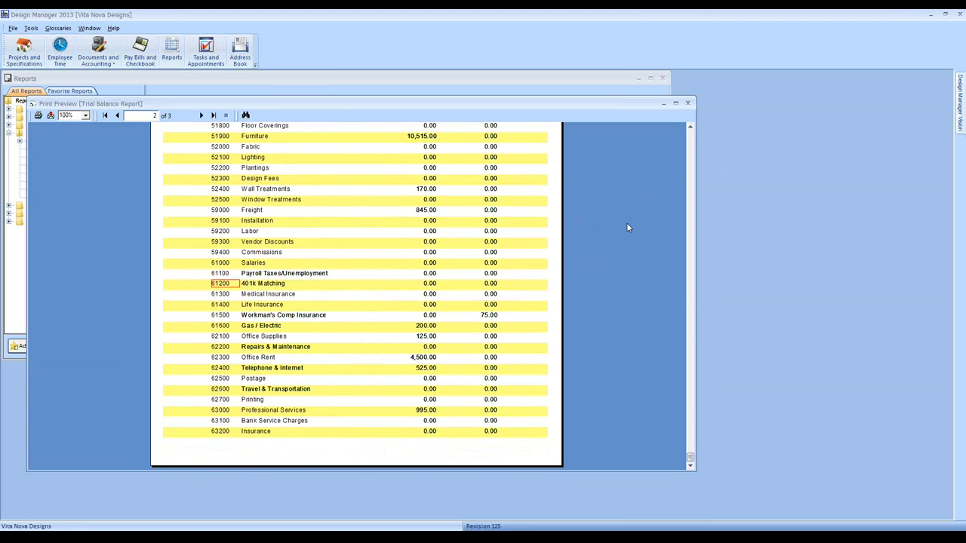
Review the debit and credit columns on page 2 of the Trial Balance, then close the report preview
scroll(627, 227, up, 3)
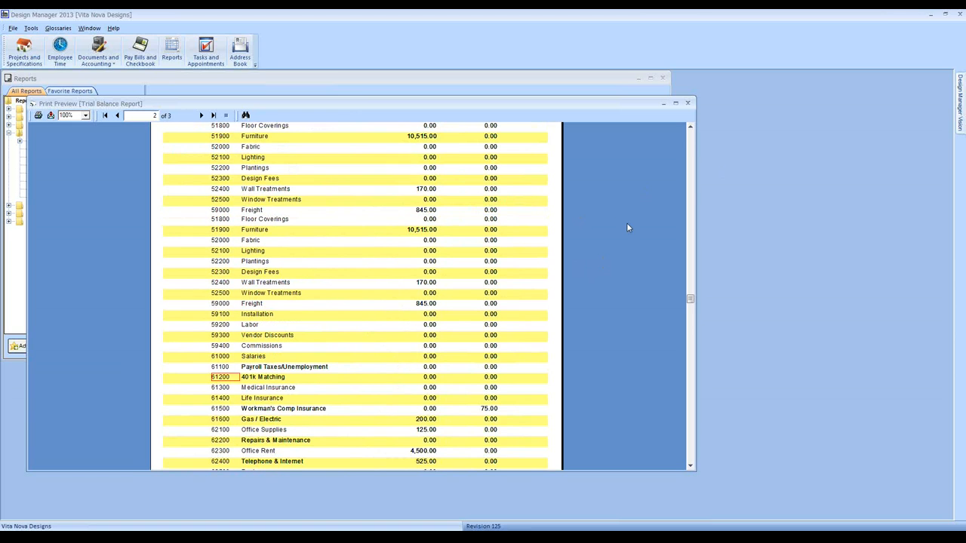
scroll(626, 225, up, 3)
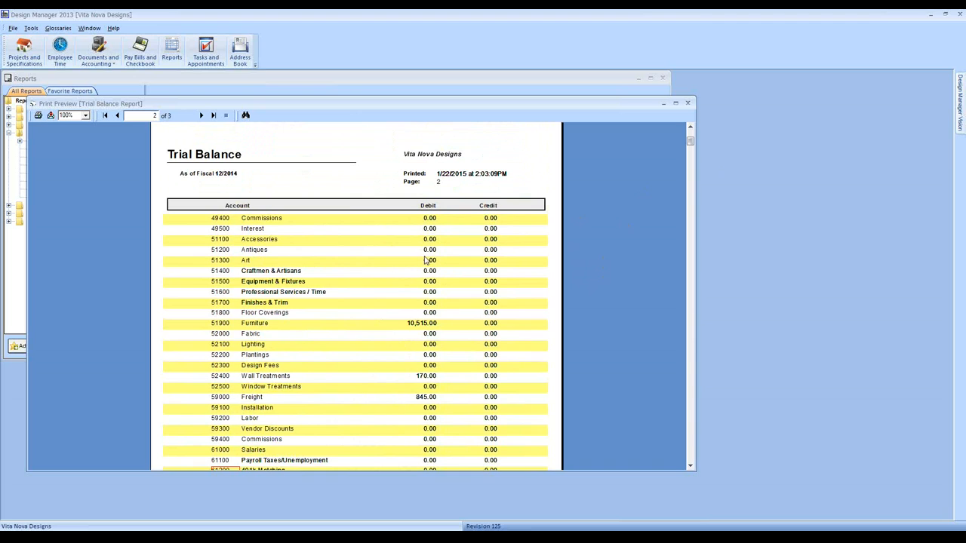
scroll(419, 431, down, 6)
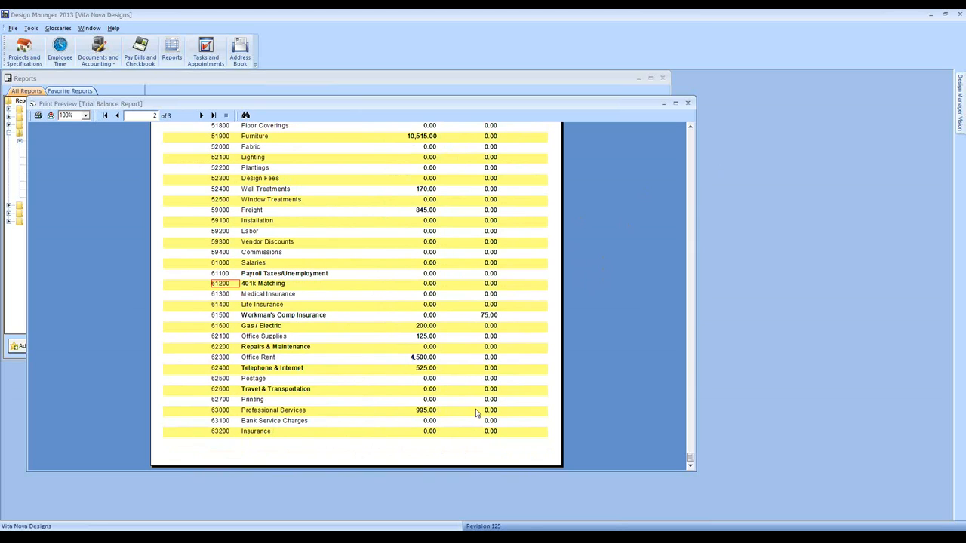
click(687, 102)
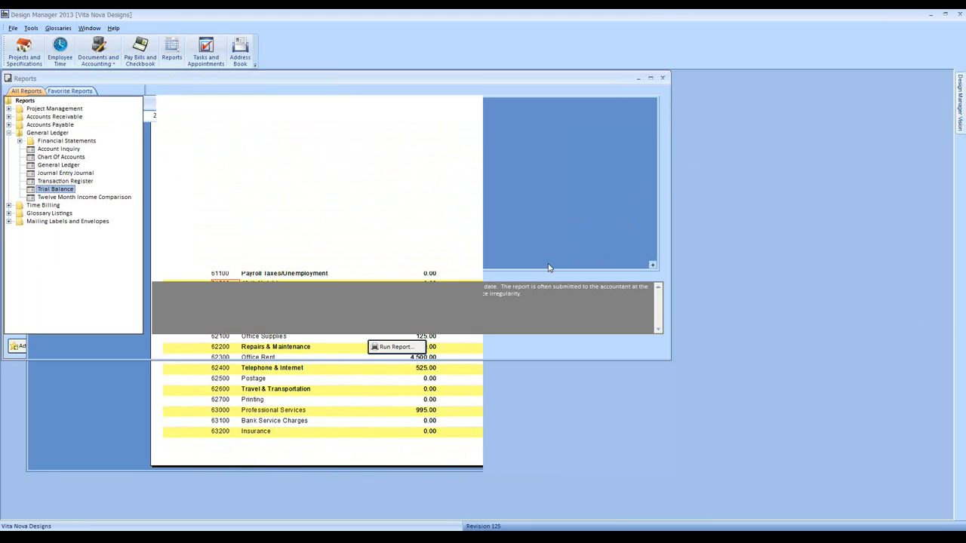
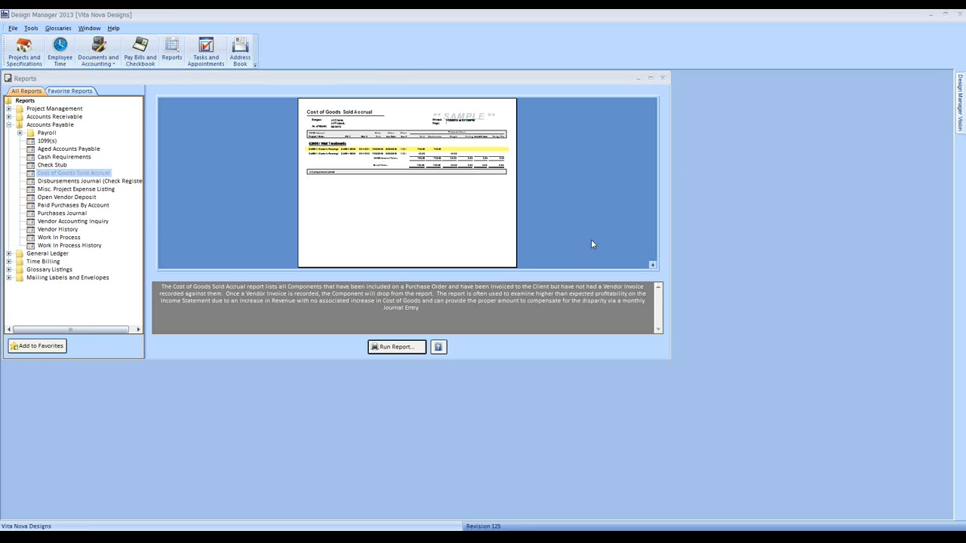
Close the Reports window, open the Journal Entry and Misc. Cash View, and expand the General Ledger Journal Entries for 2015
click(662, 77)
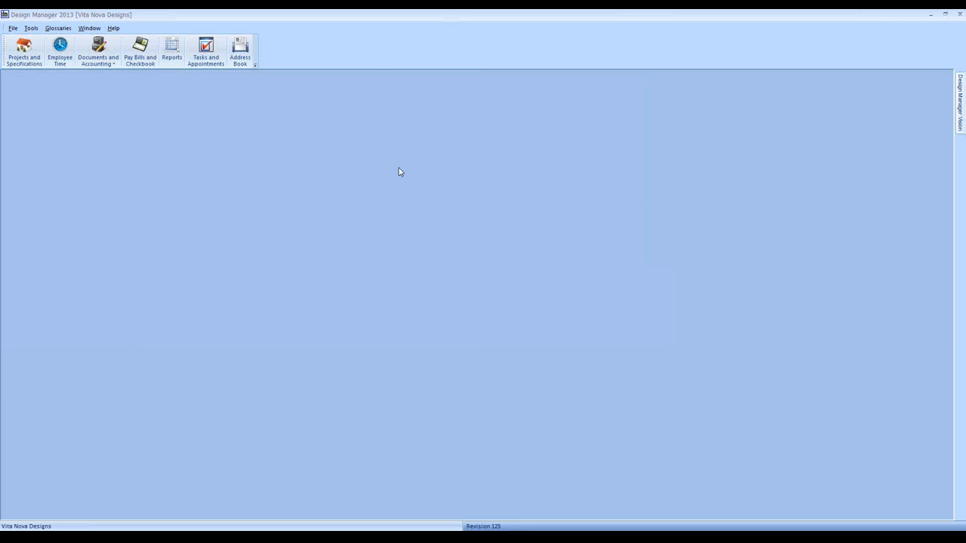
click(110, 61)
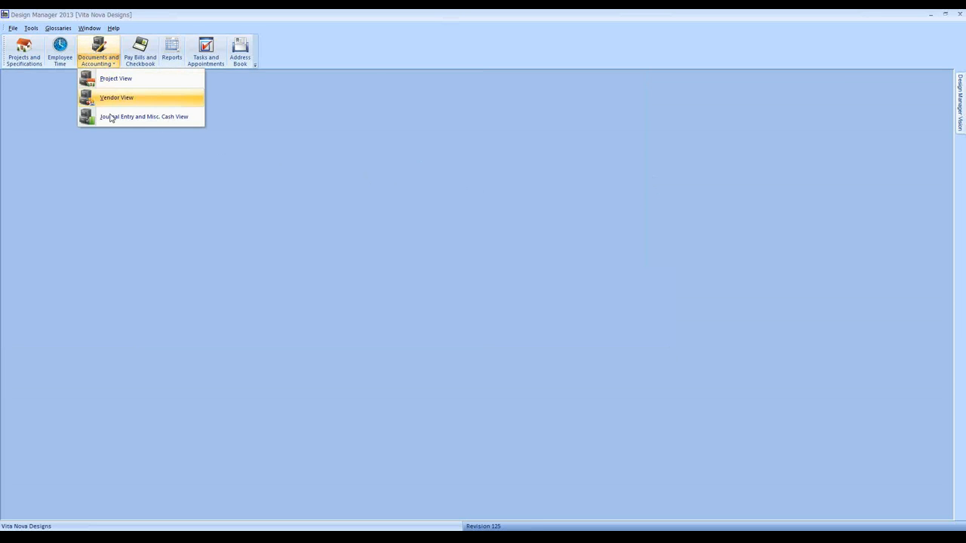
click(160, 117)
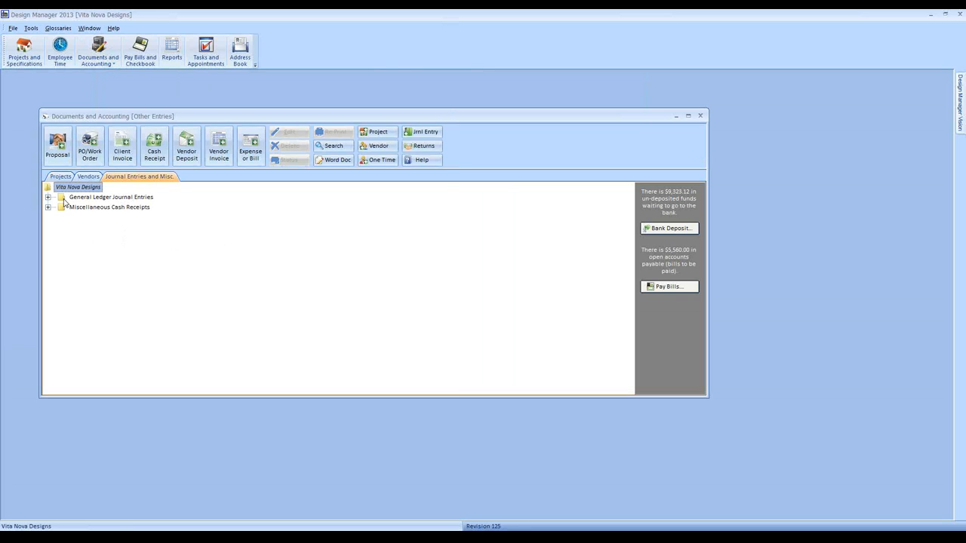
click(130, 200)
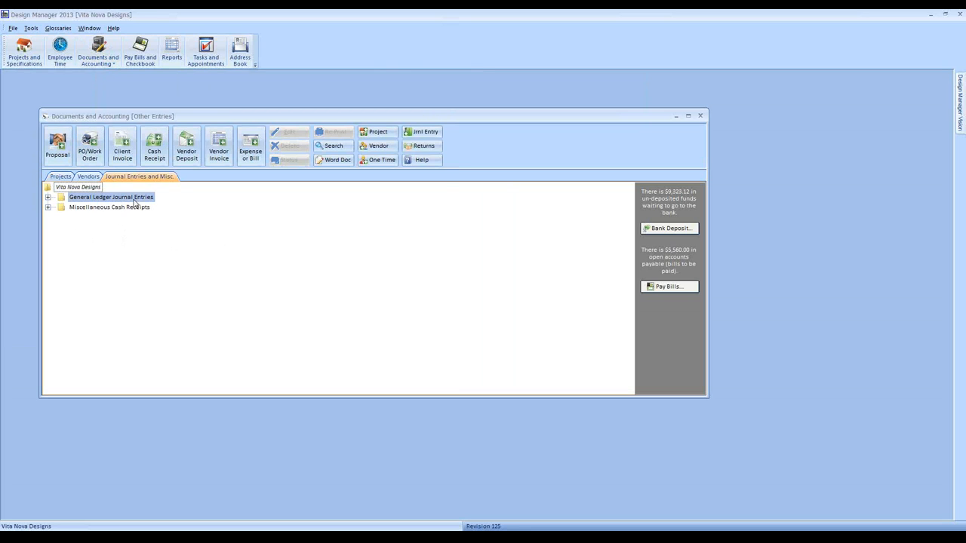
click(48, 197)
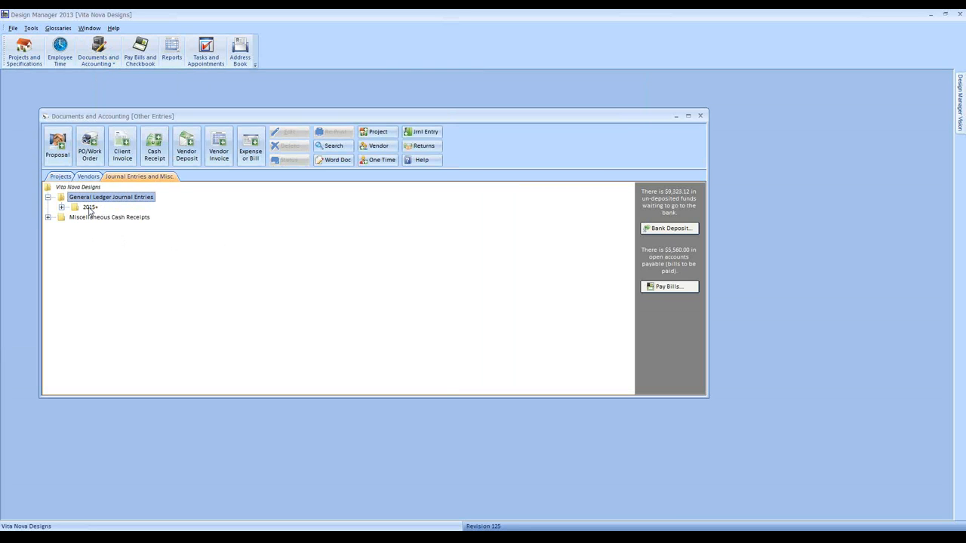
click(62, 207)
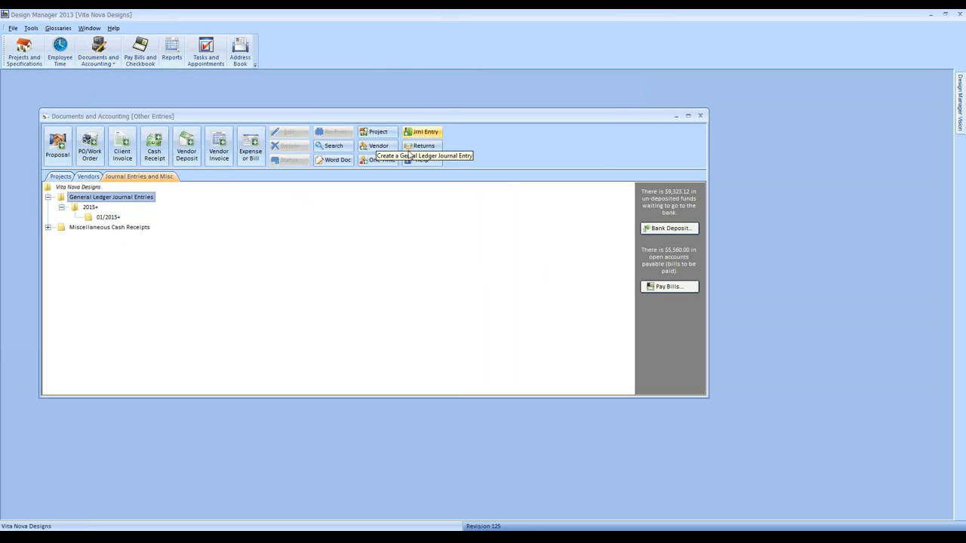
Start a new journal entry from the General Ledger Journal Entries folder
right_click(131, 196)
mouse_move(159, 205)
click(201, 203)
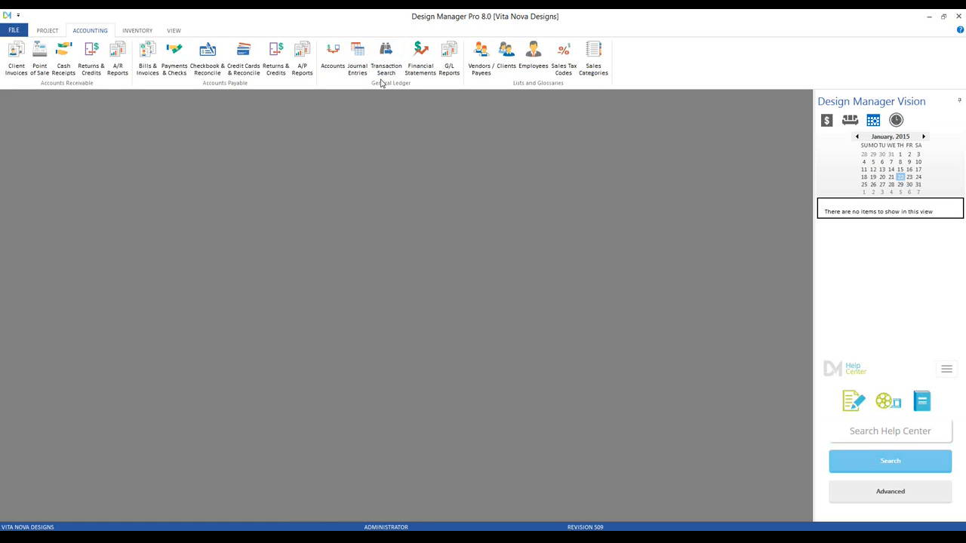
Open the Journal Entries window in Design Manager Pro 8.0 and start adding a new entry for fiscal month 01/2015
click(357, 61)
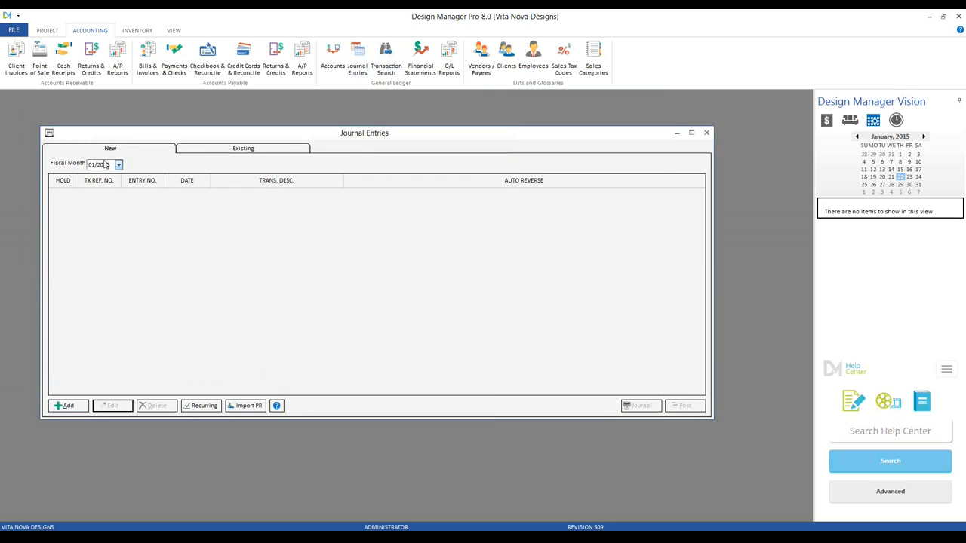
click(73, 406)
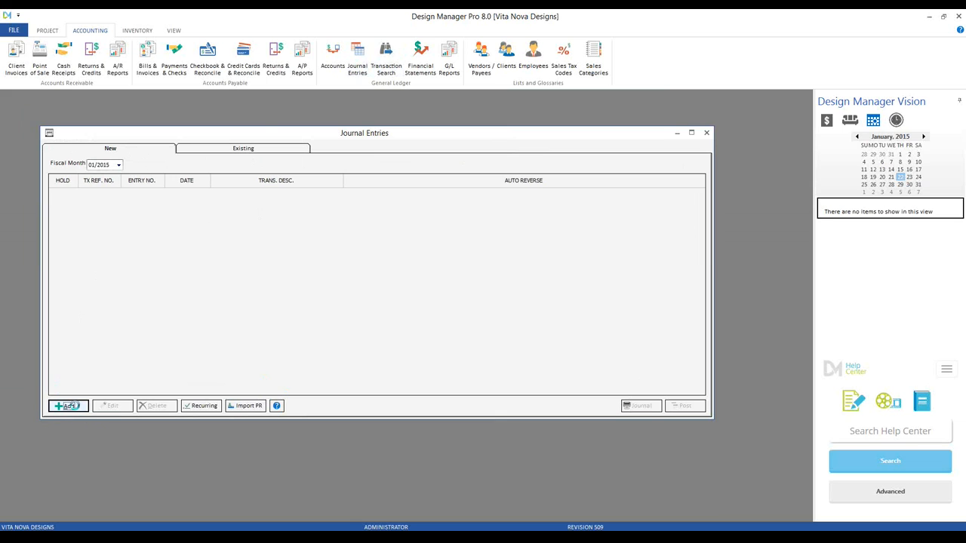
drag(102, 112, 116, 120)
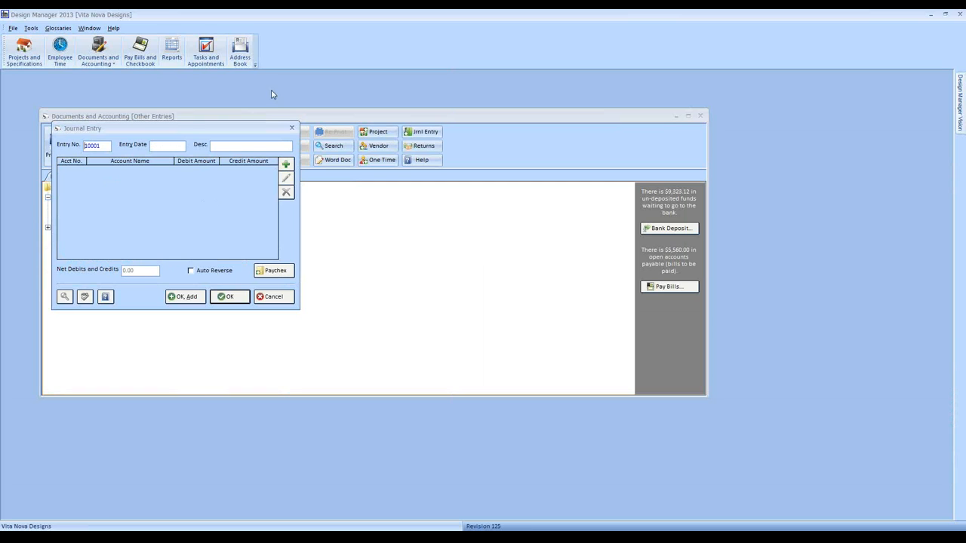
Switch to Design Manager 2013 and run the General Ledger Trial Balance report for fiscal 12/2014
click(172, 49)
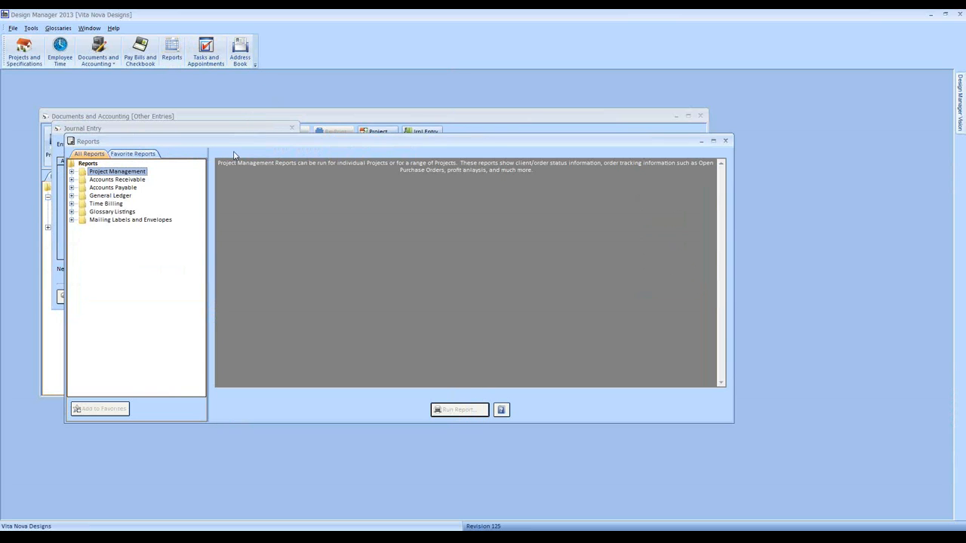
click(72, 195)
click(121, 252)
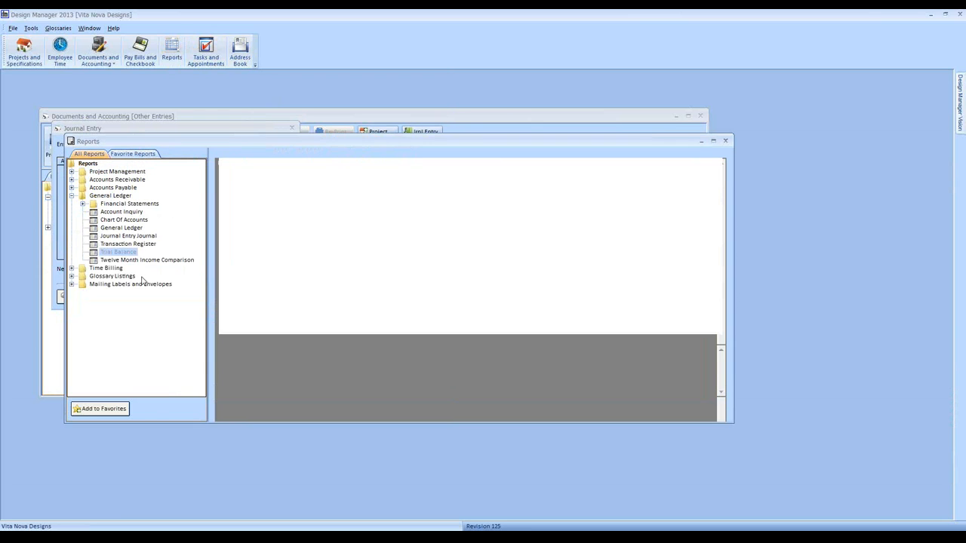
click(458, 410)
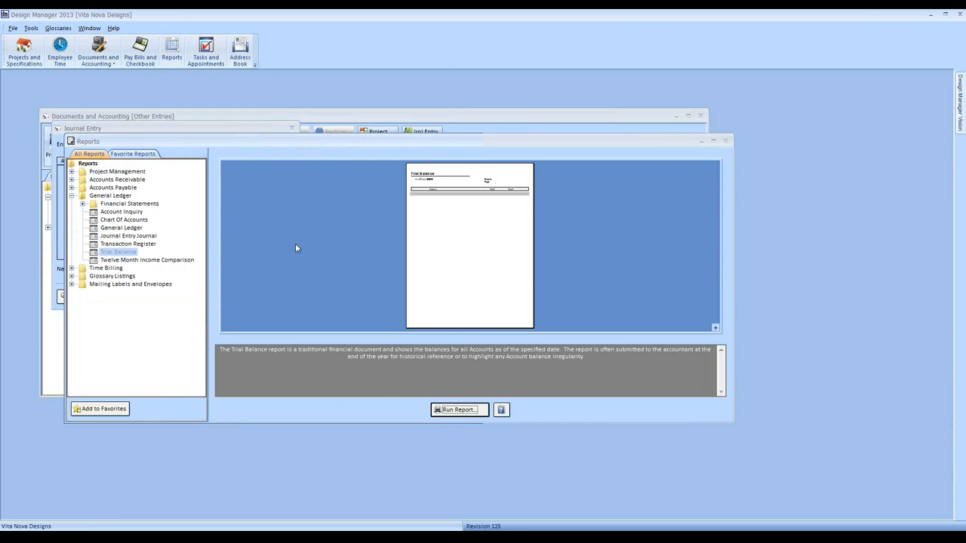
key(Return)
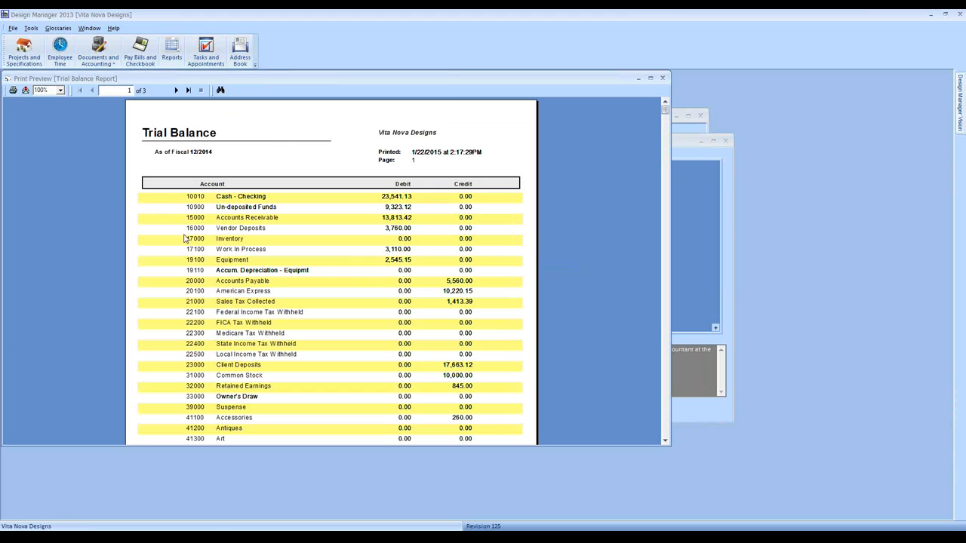
Check the Equipment, Accumulated Depreciation and Depreciation accounts on pages 1 and 3 of the Trial Balance, then close the preview
click(221, 260)
click(365, 260)
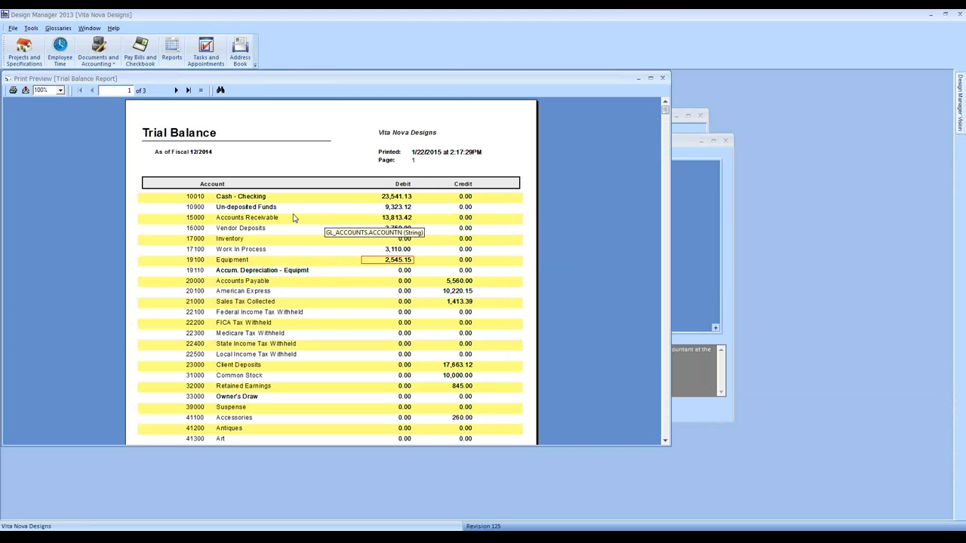
click(253, 272)
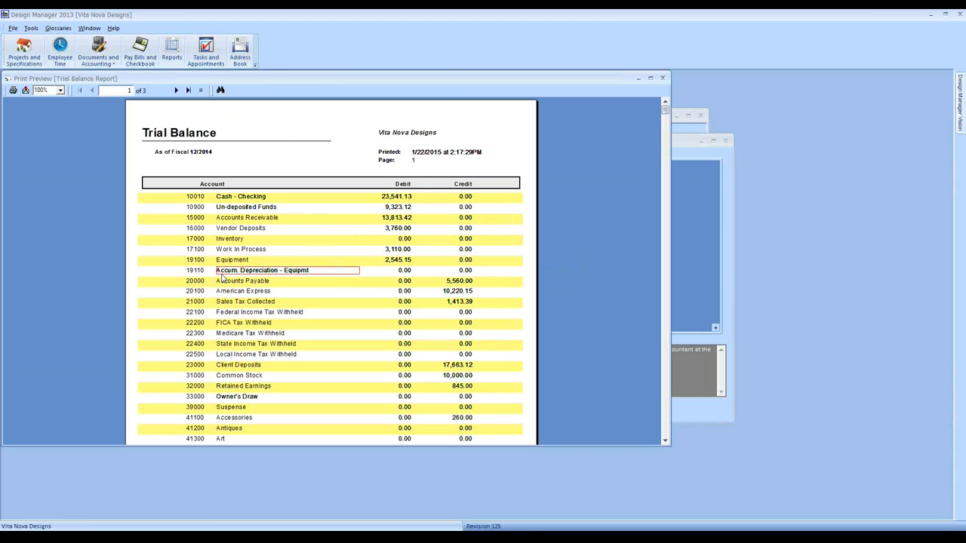
click(188, 90)
click(234, 229)
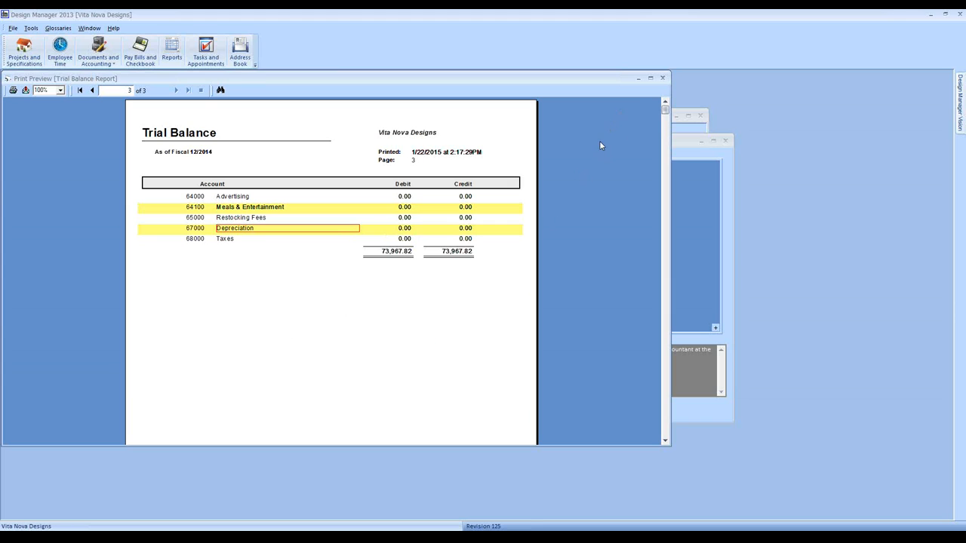
click(662, 79)
Fill in the open journal entry with entry number DEP14, date 12/31/2014 and description "2014 Depreciation"
click(245, 133)
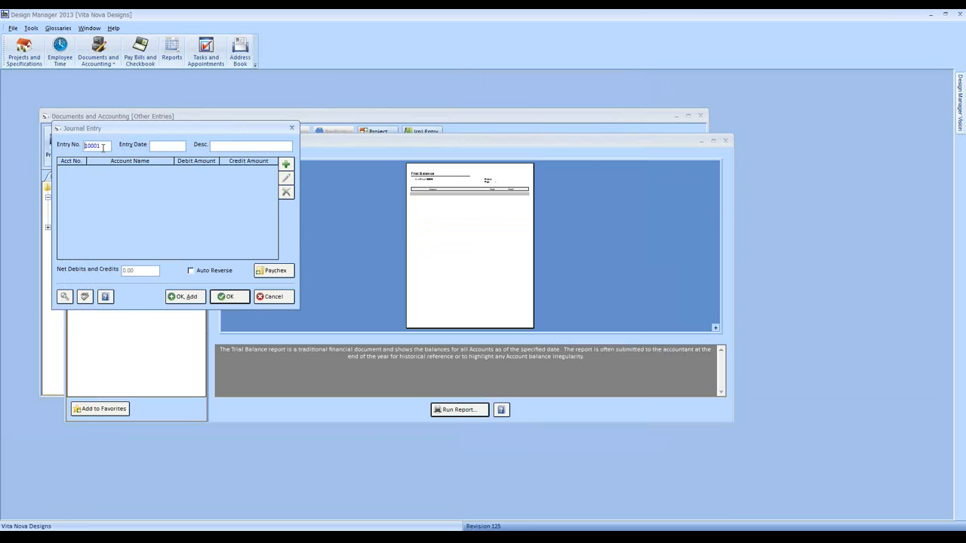
drag(103, 147, 75, 151)
text(0)
text(EP14)
text(31)
text(2014)
text( dEPRE)
key(BackSpace)
key(BackSpace)
key(BackSpace)
key(BackSpace)
key(BackSpace)
text(Depreciation)
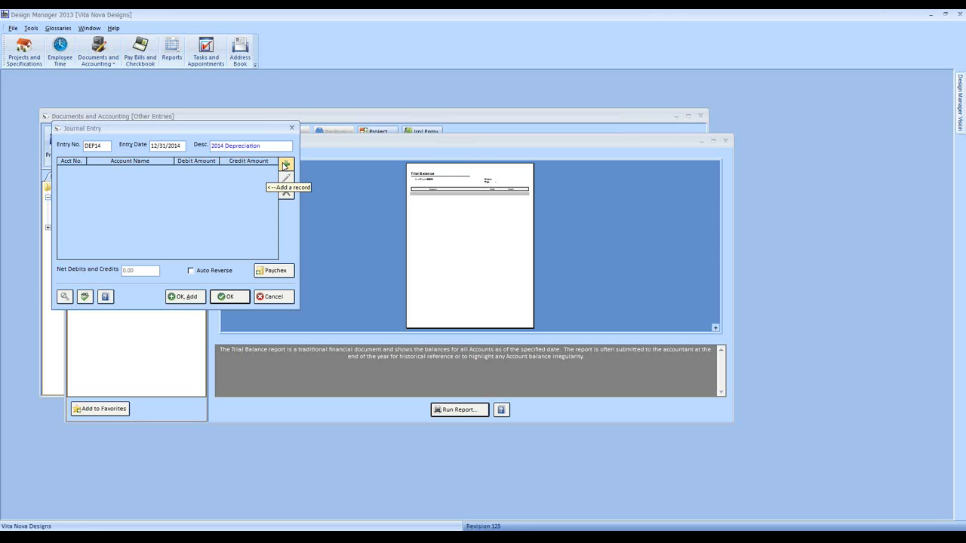
Add a distribution line to the journal entry crediting account 19110 Accum. Depreciation - Equipmt with 100
click(288, 166)
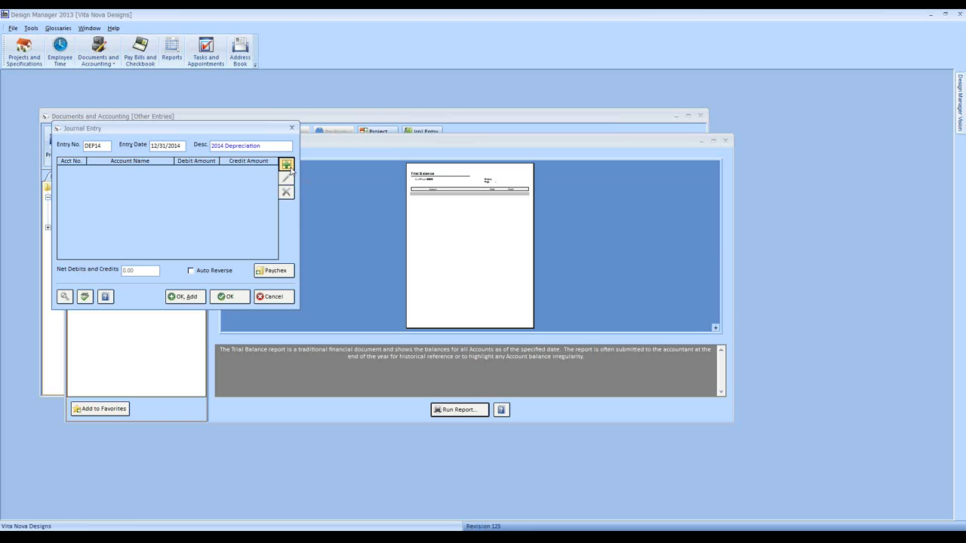
drag(203, 179, 213, 183)
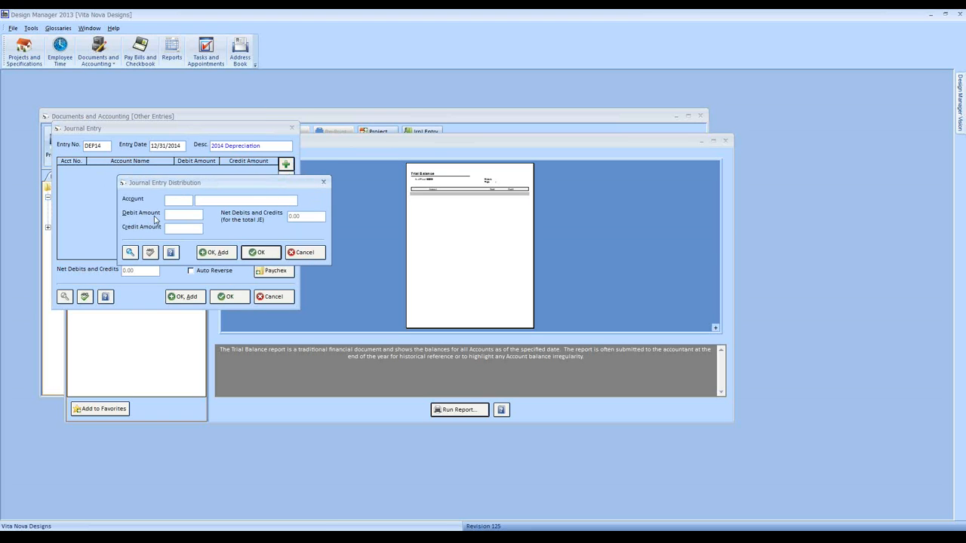
click(129, 252)
scroll(234, 269, down, 4)
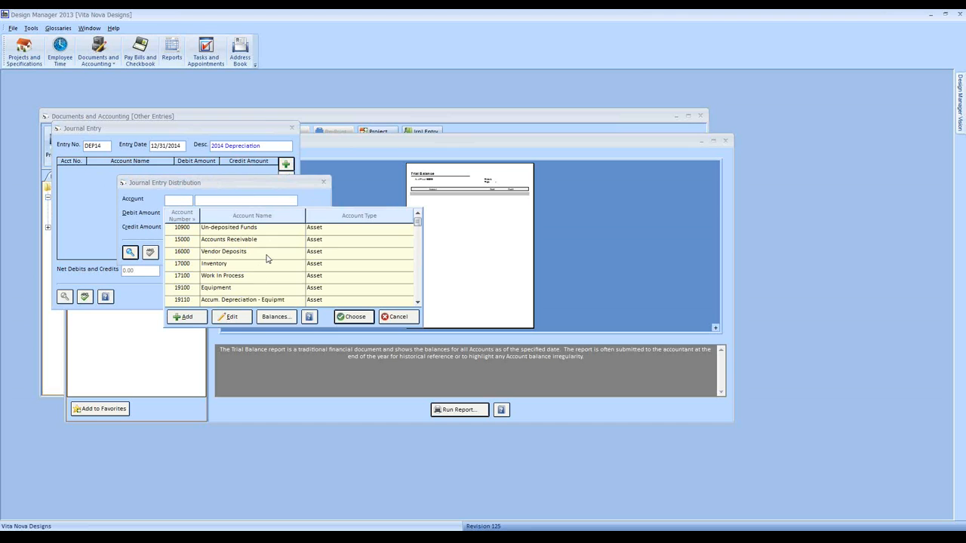
click(234, 267)
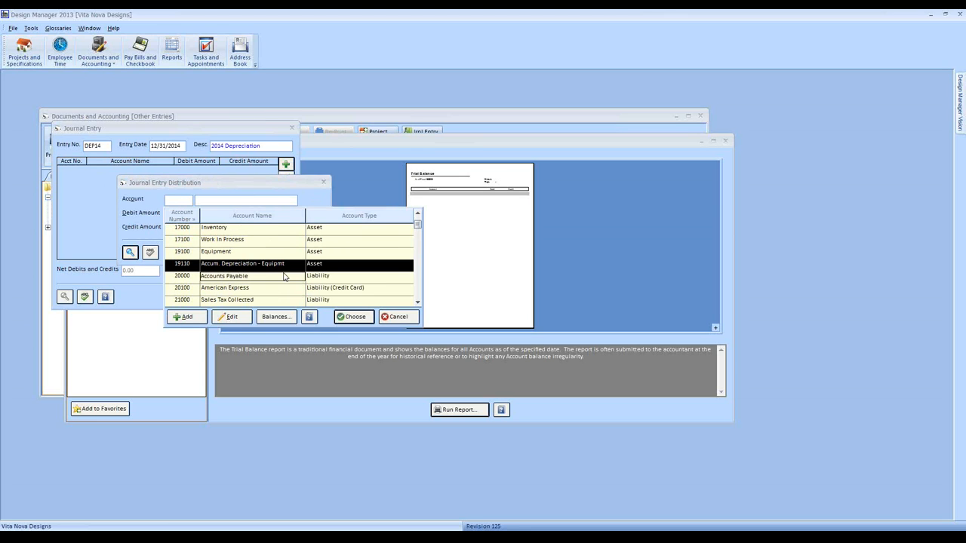
click(355, 317)
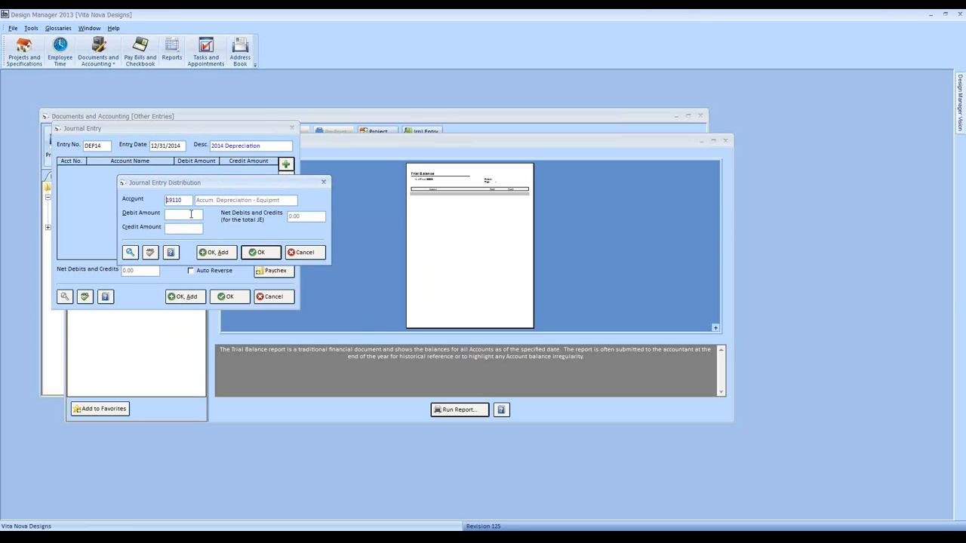
click(184, 227)
text(100)
click(219, 253)
Add a second distribution line debiting account 67000 Depreciation with 100
click(130, 252)
text(6)
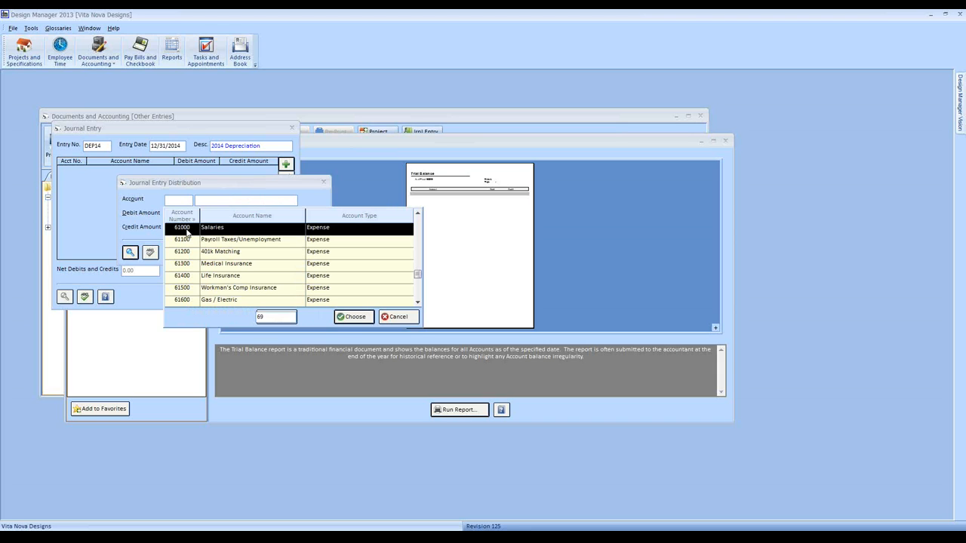
text(9)
scroll(234, 265, down, 3)
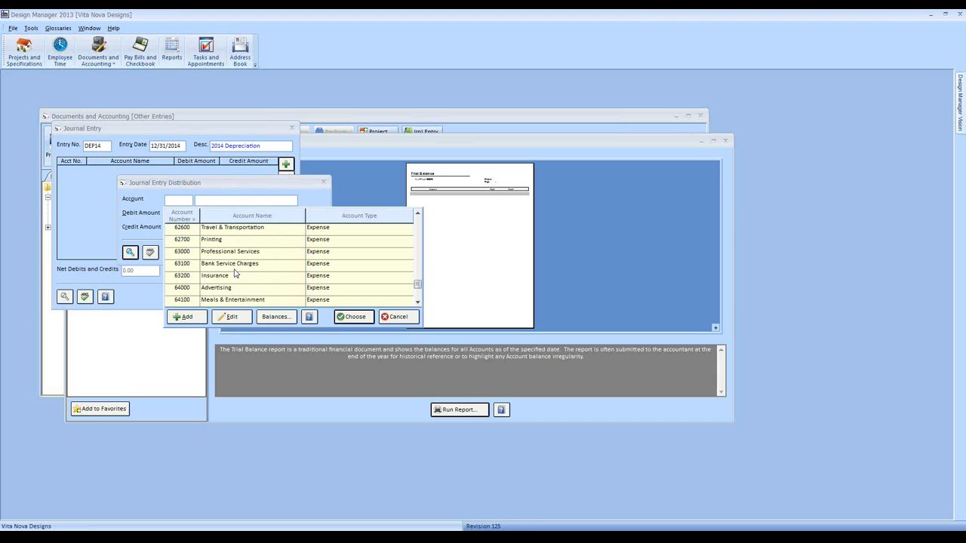
click(235, 277)
click(234, 279)
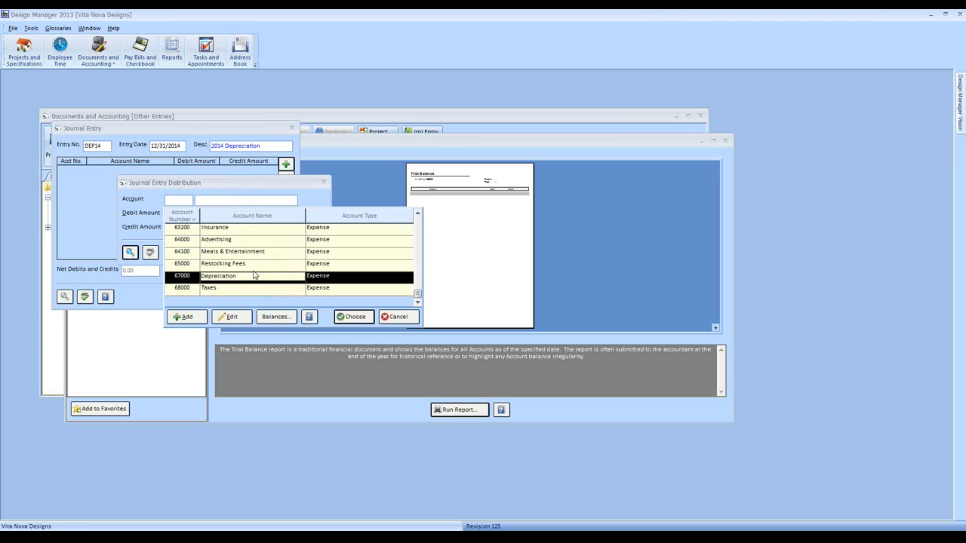
click(352, 316)
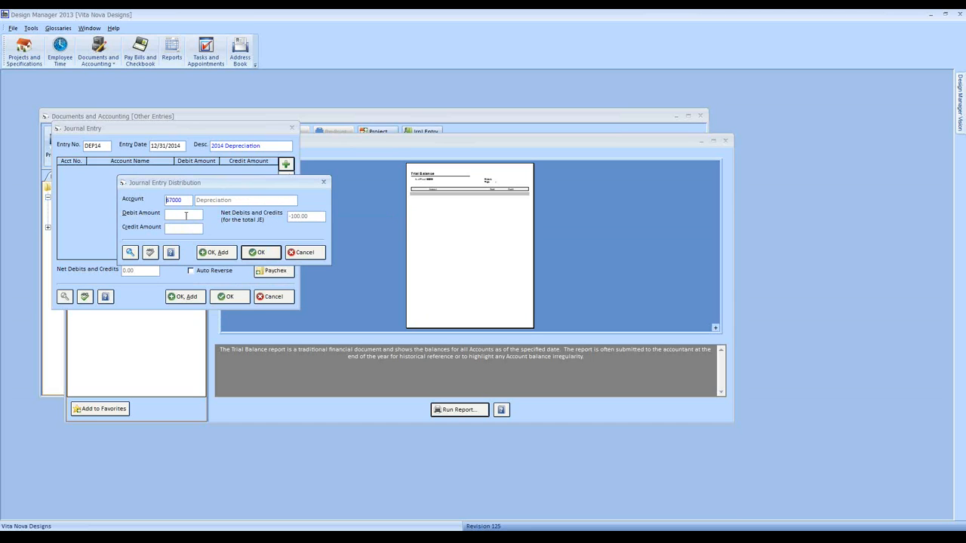
text(100)
click(263, 252)
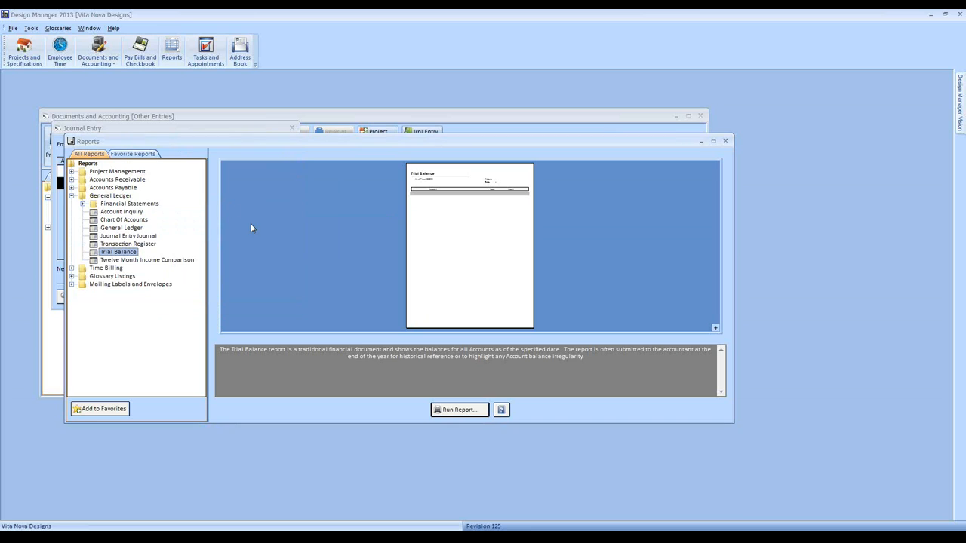
Minimize the Reports window, check both distribution lines of entry DEP14, and save the journal entry
click(701, 141)
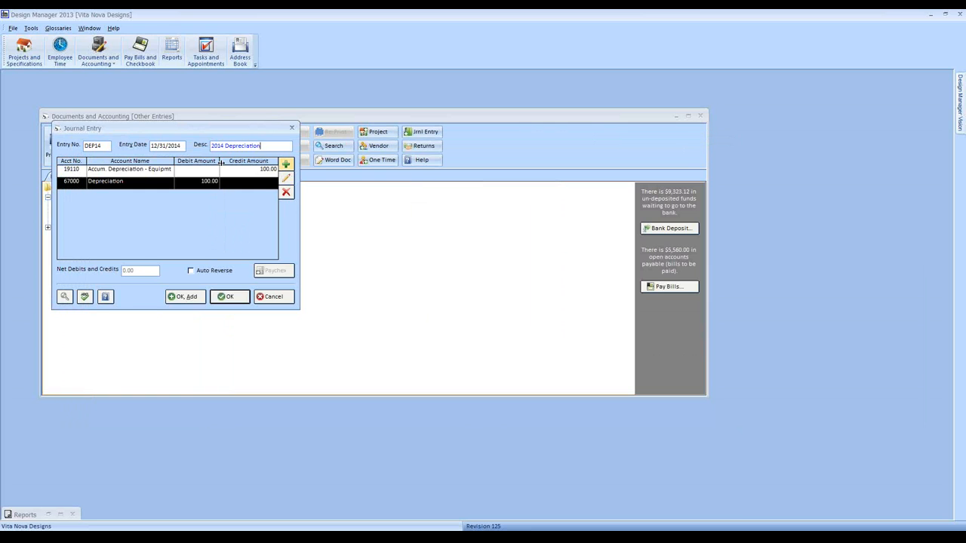
click(126, 171)
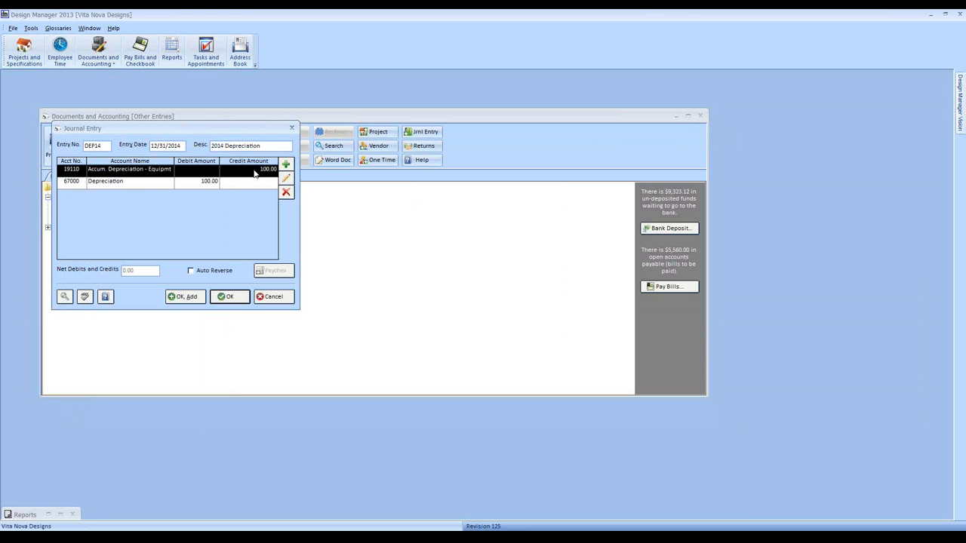
click(215, 185)
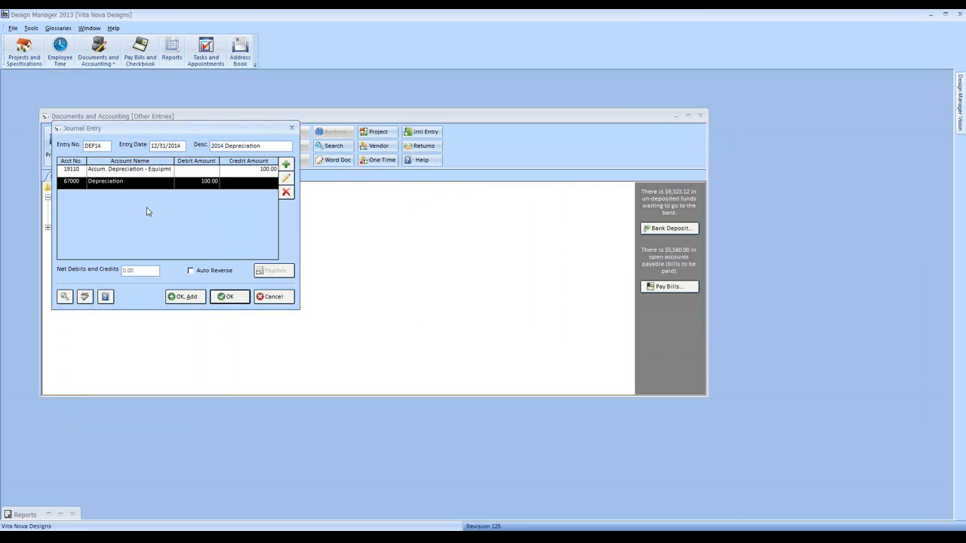
click(229, 296)
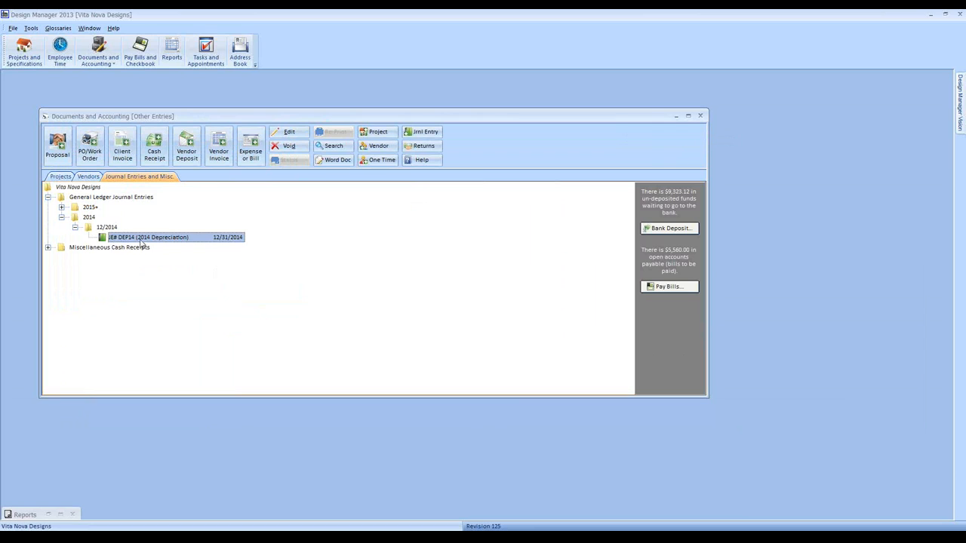
Locate the DEP14 entry under the 2014 and 12/2014 folders of the General Ledger Journal Entries
click(87, 217)
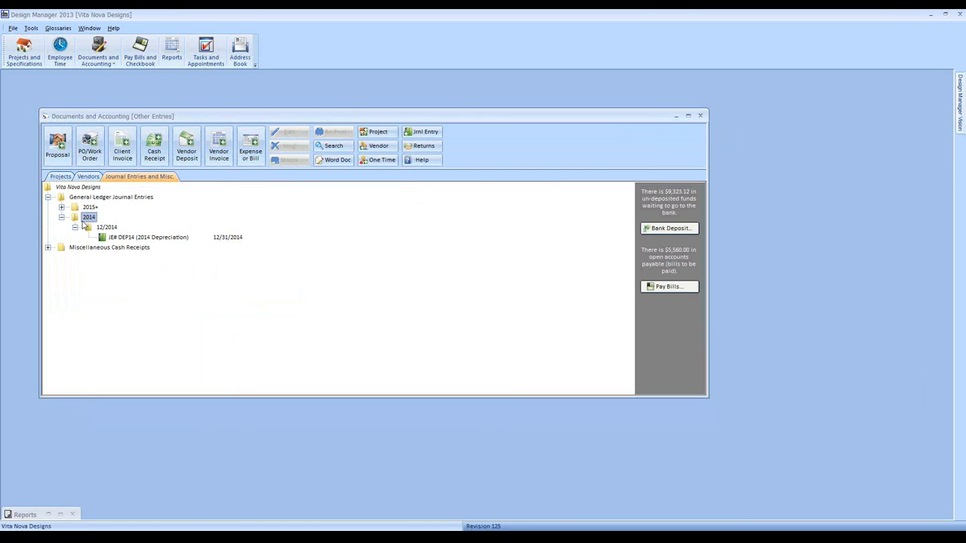
click(109, 230)
click(136, 239)
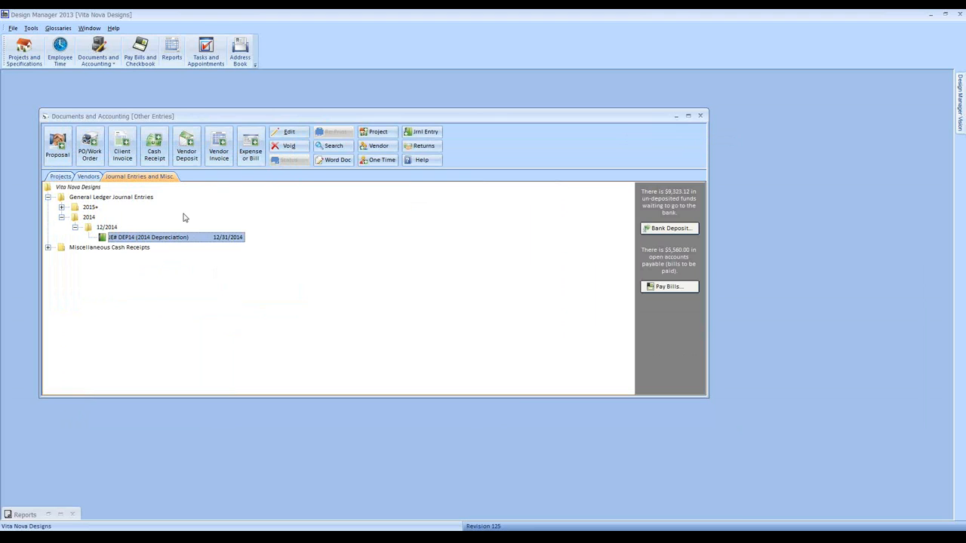
Restore the Reports window and rerun the Trial Balance for fiscal 12/2014
click(173, 60)
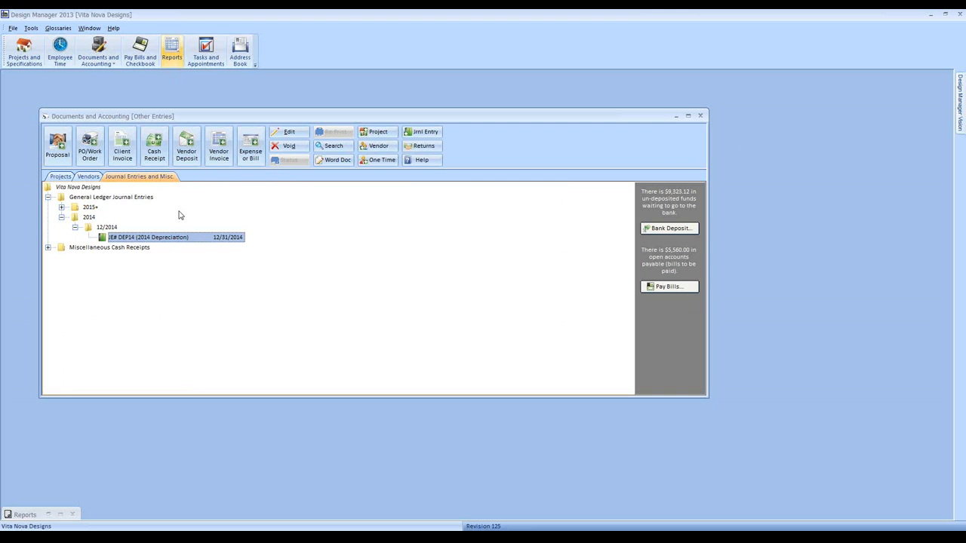
click(47, 514)
double_click(125, 254)
key(Return)
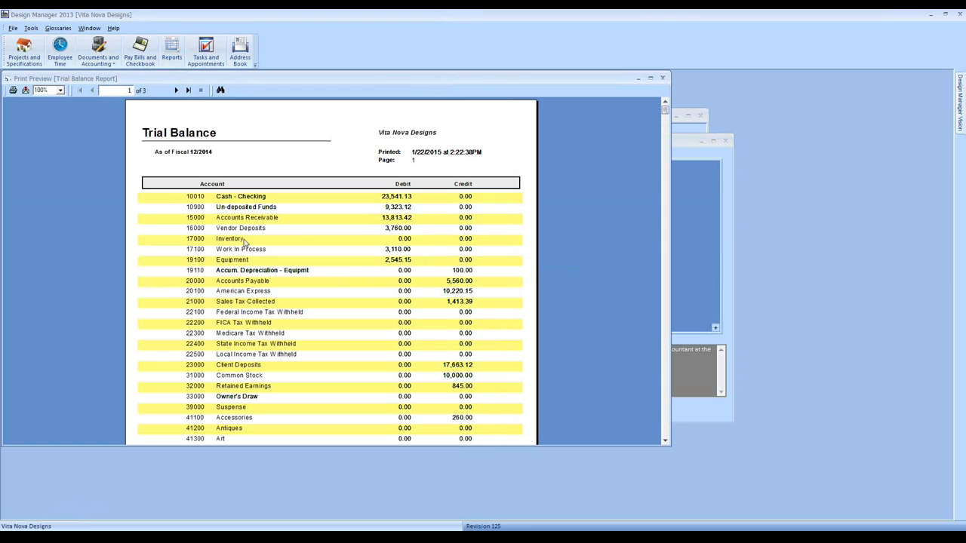
Check the Equipment debit, Accumulated Depreciation credit and Depreciation debit in the updated Trial Balance, then close the preview
click(383, 263)
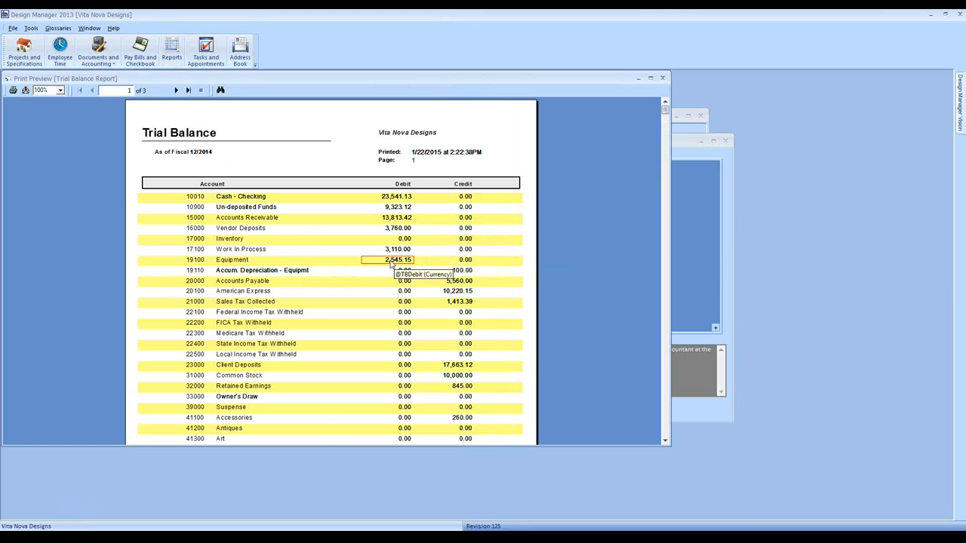
click(466, 273)
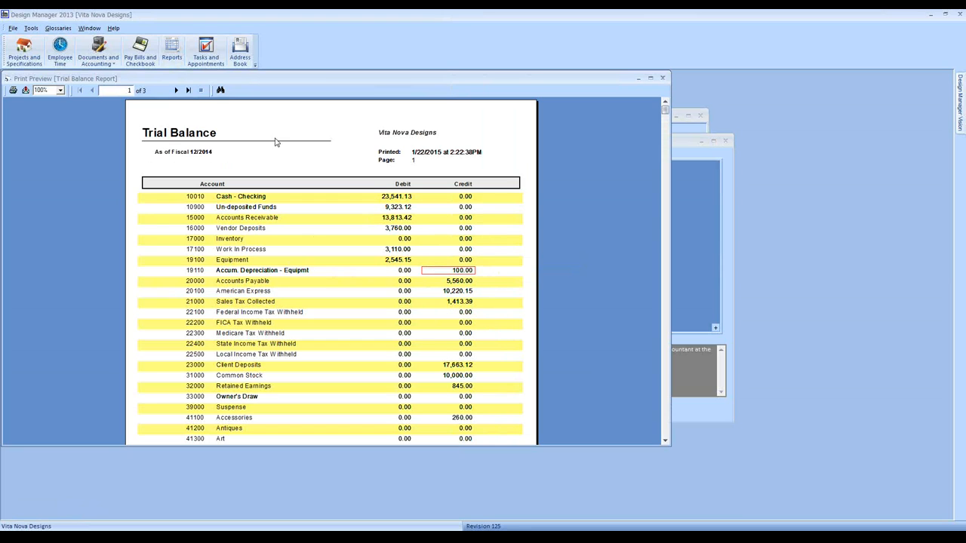
click(188, 89)
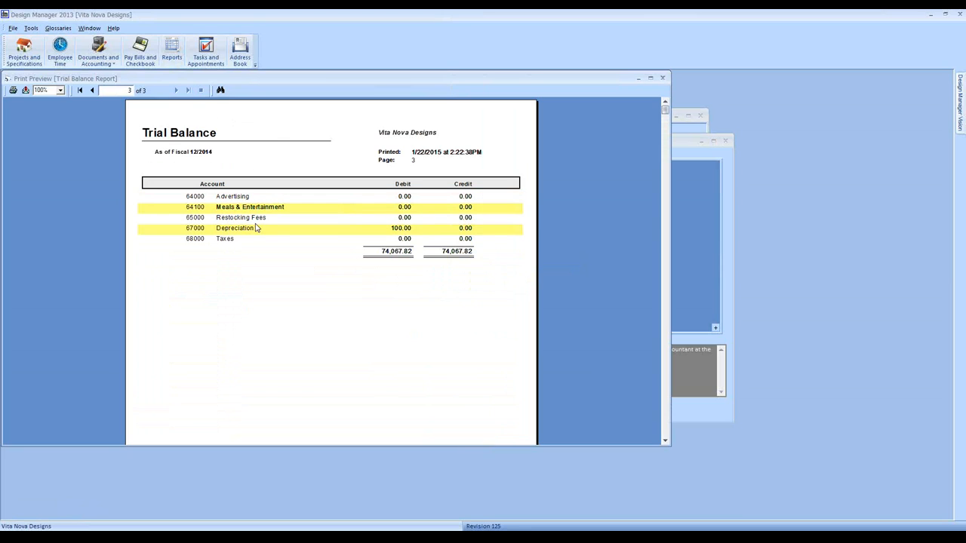
click(402, 230)
click(663, 79)
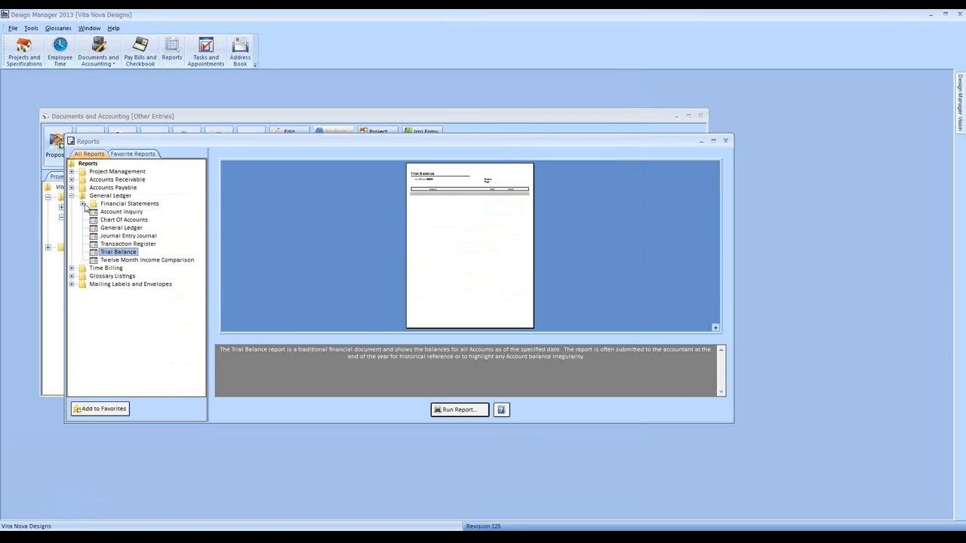
Run the Balance Sheet with a date ending of 12/31/2014, check the Accumulated Depreciation line and total assets, and close the preview
click(83, 204)
click(131, 212)
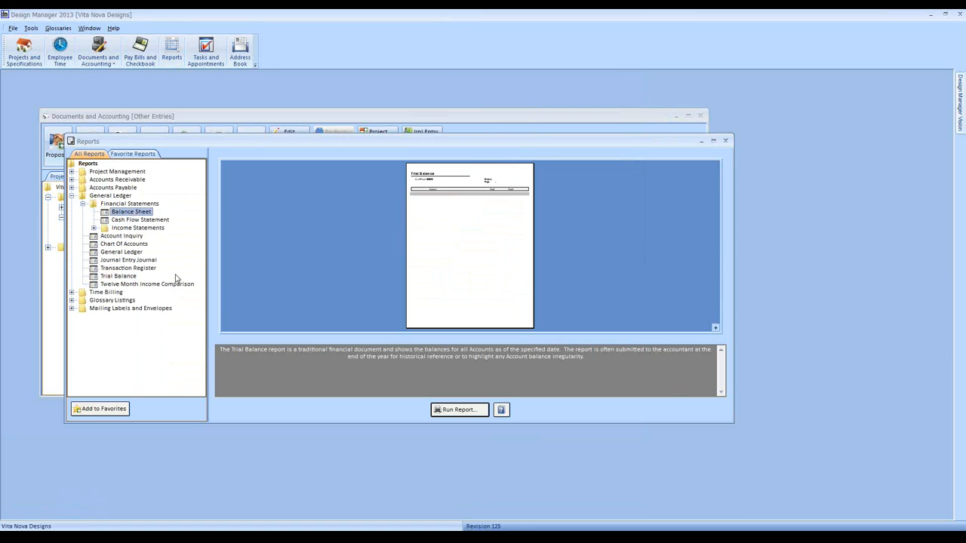
click(475, 412)
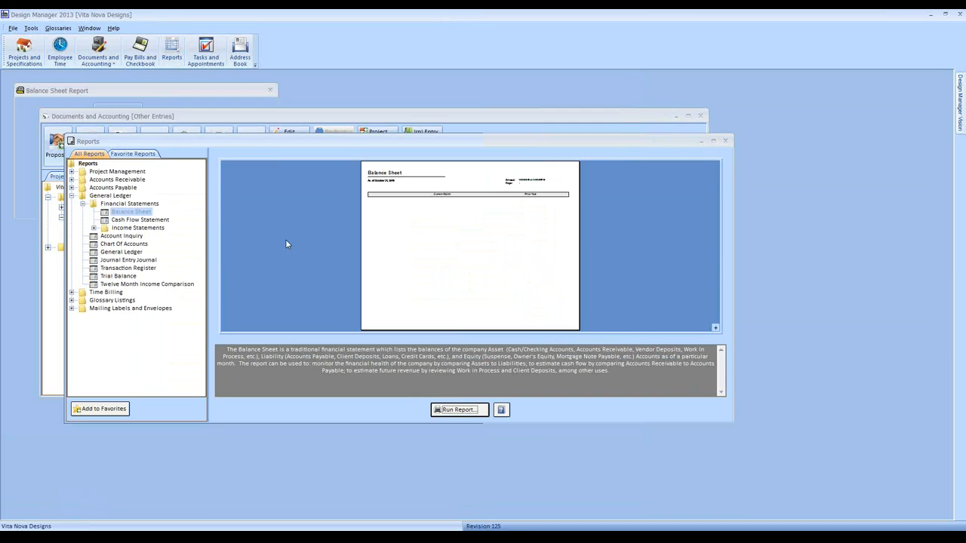
click(28, 204)
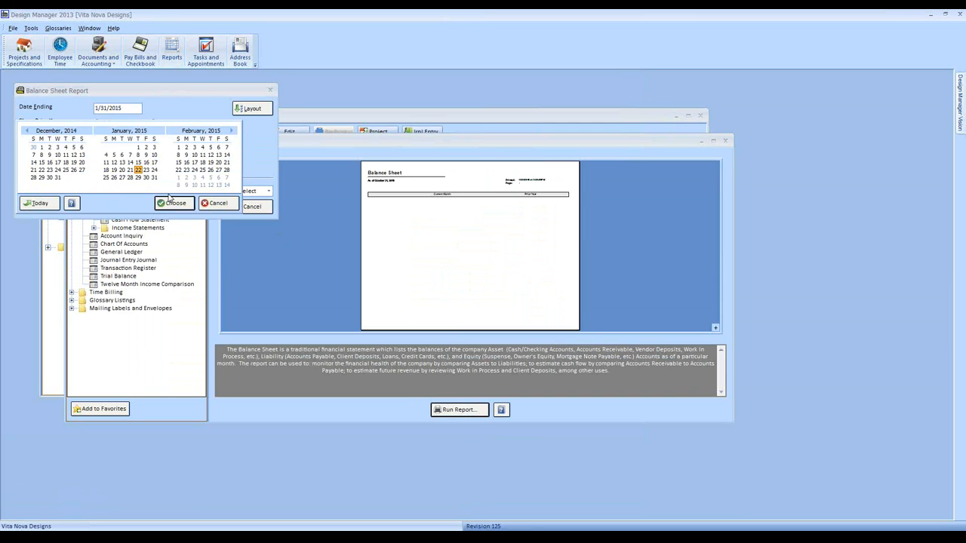
click(57, 177)
click(170, 204)
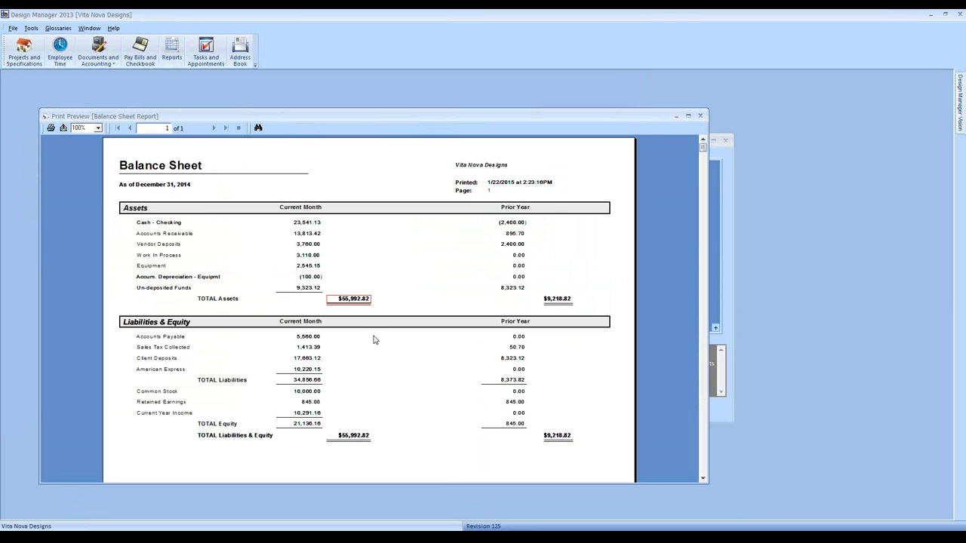
click(700, 116)
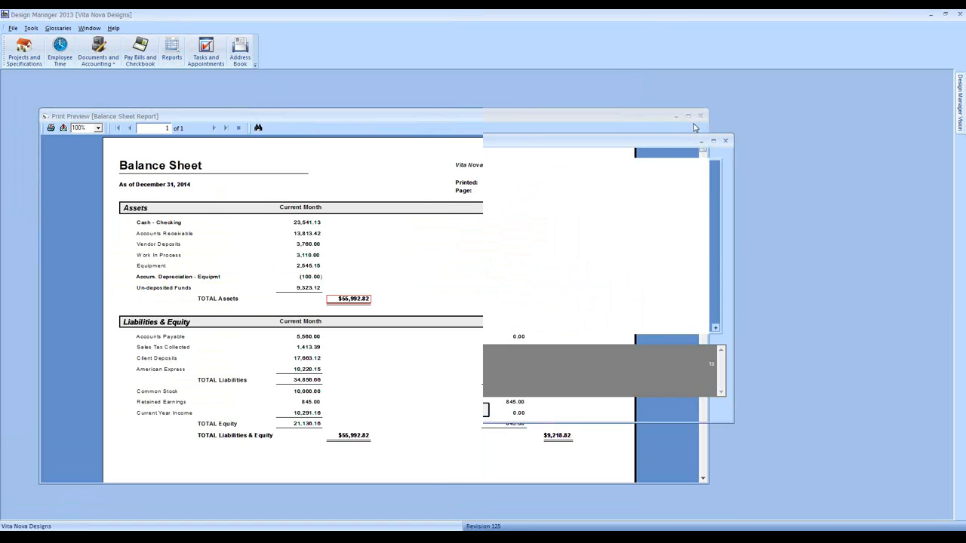
Run the Yearly Income Statement for fiscal year 2014, check the Depreciation operating expense, and close the preview
click(94, 228)
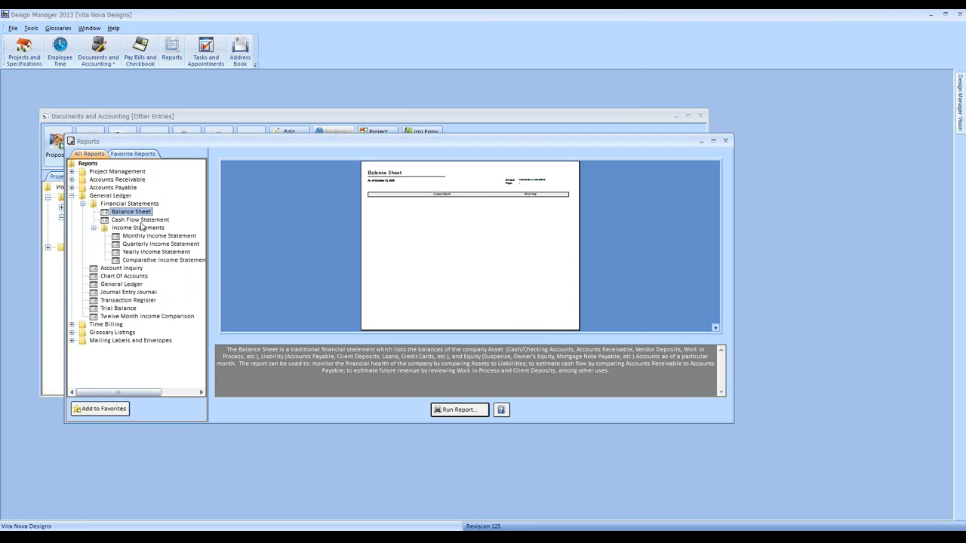
click(160, 252)
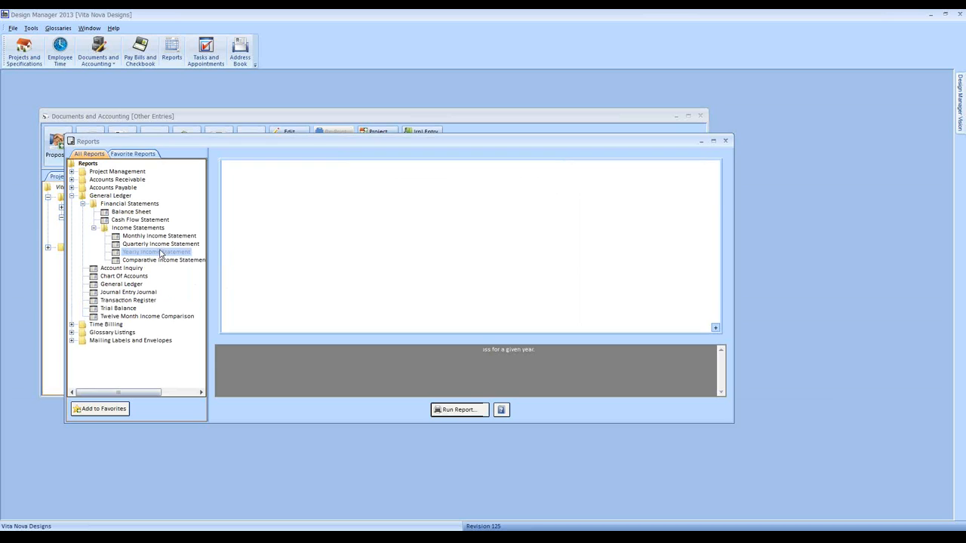
double_click(160, 253)
text(2014)
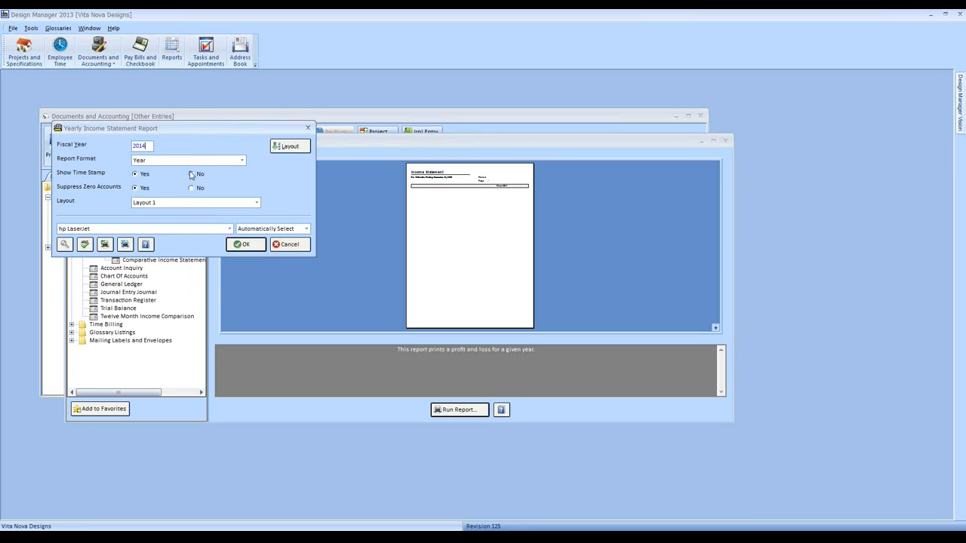
click(246, 244)
scroll(249, 249, down, 8)
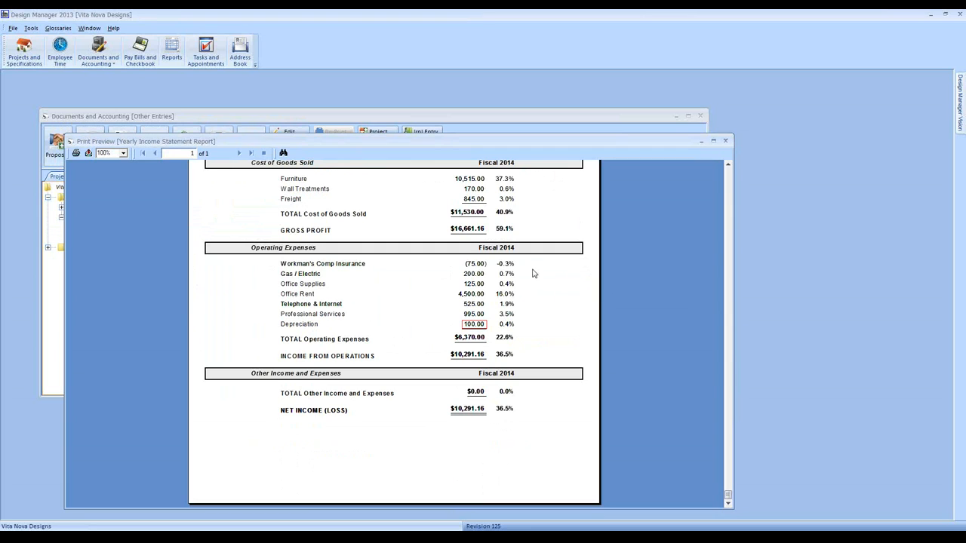
click(724, 141)
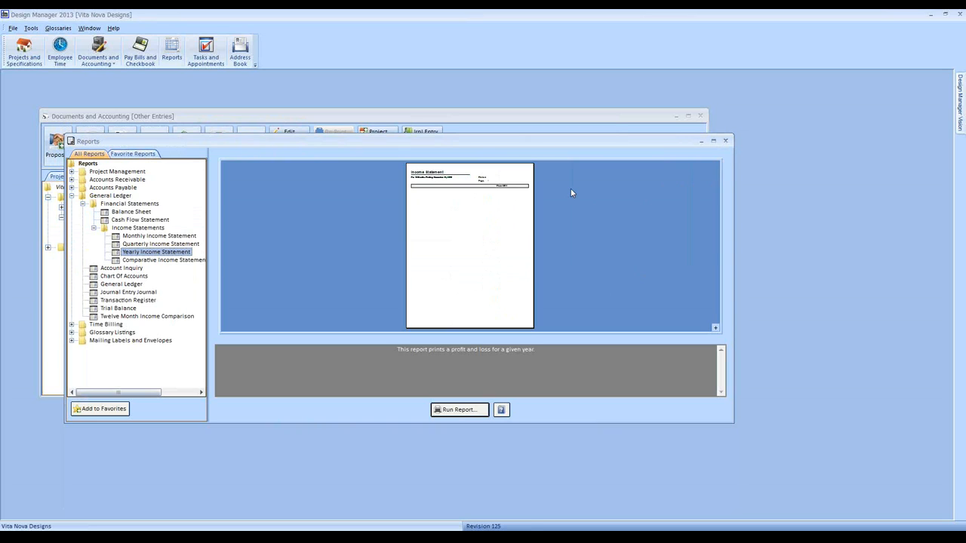
View the Paychex option in a blank journal entry from Documents and Accounting, cancel the entry, and close the open windows
click(170, 119)
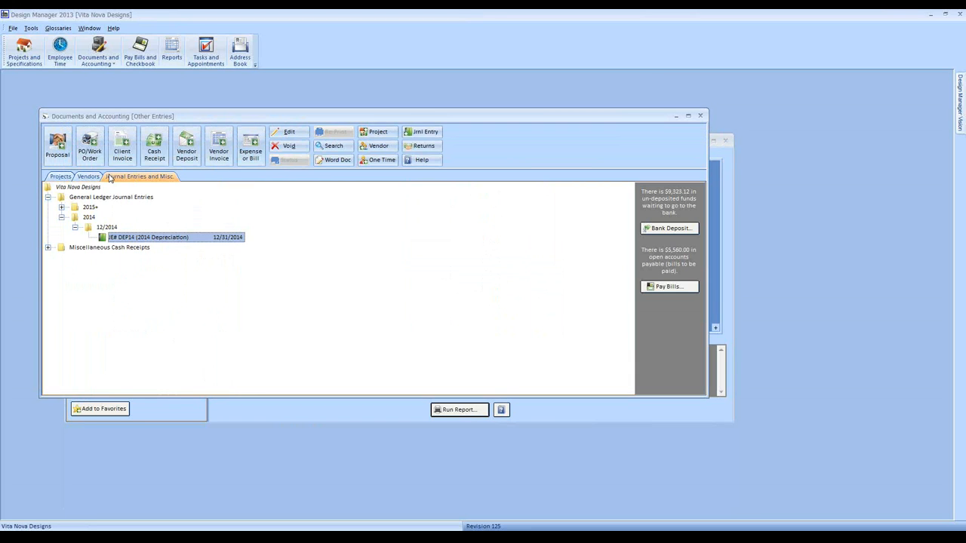
click(424, 133)
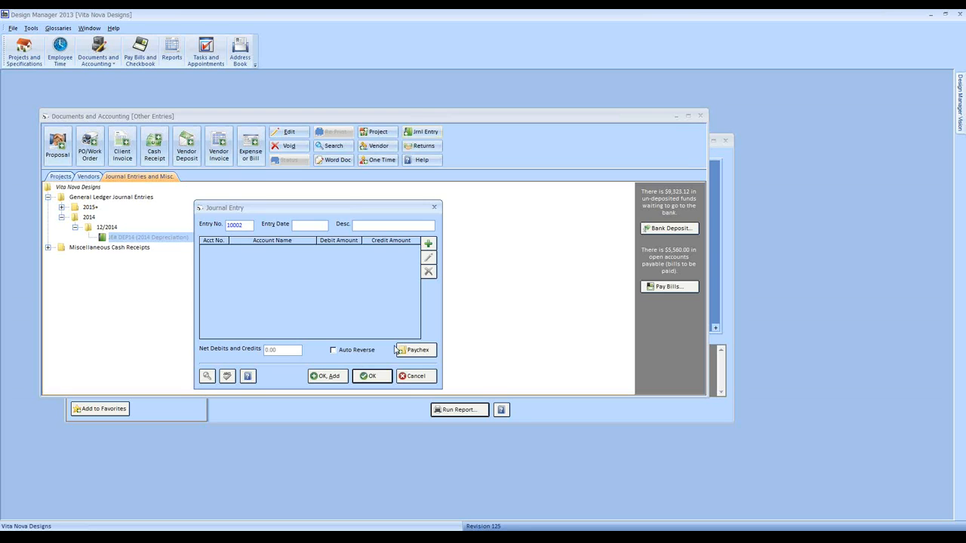
click(415, 375)
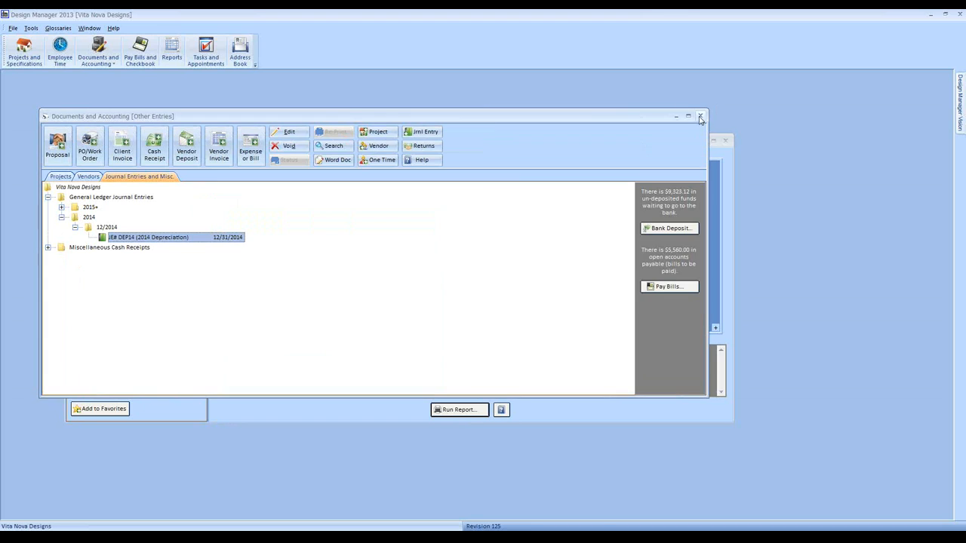
click(700, 116)
click(725, 140)
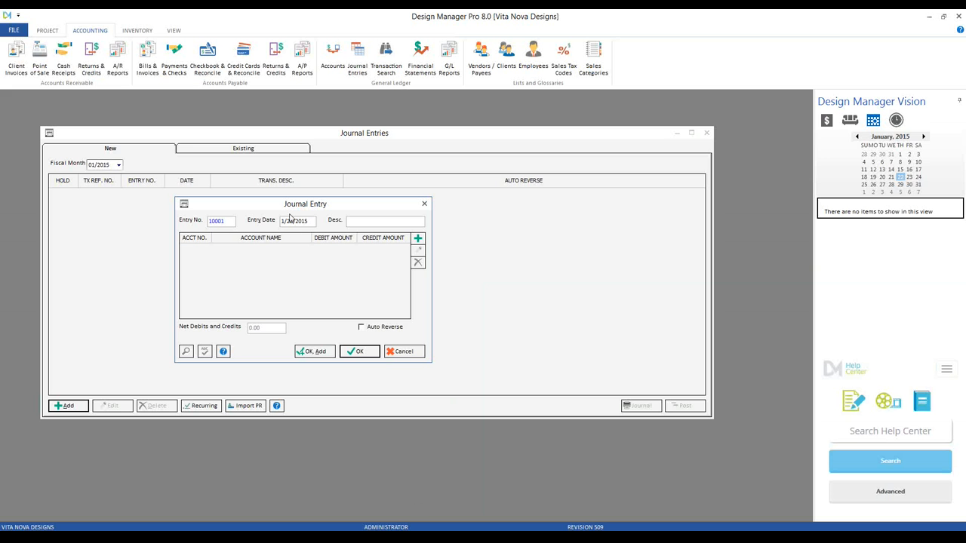
Cancel the blank journal entry in Design Manager Pro and view the Paychex payroll import file selection without importing anything
drag(278, 209, 230, 200)
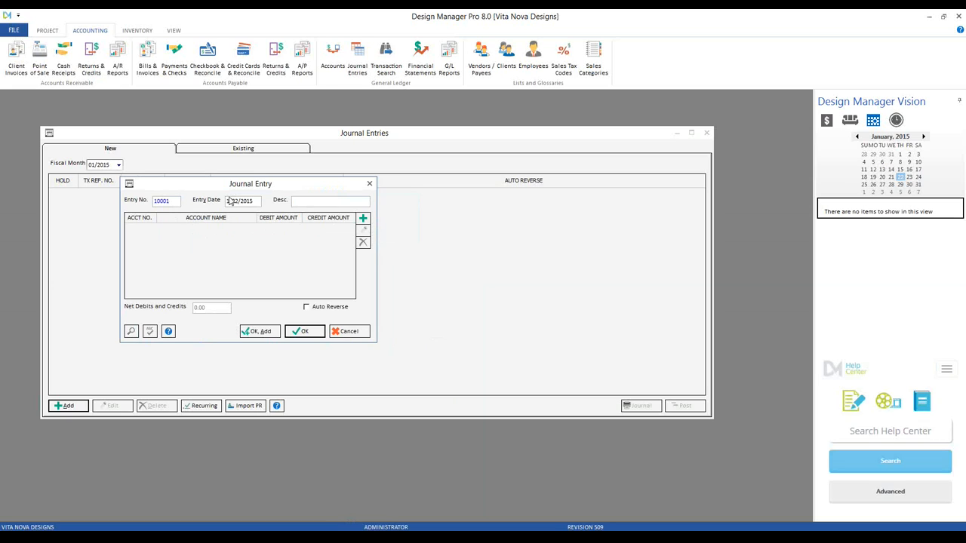
click(358, 332)
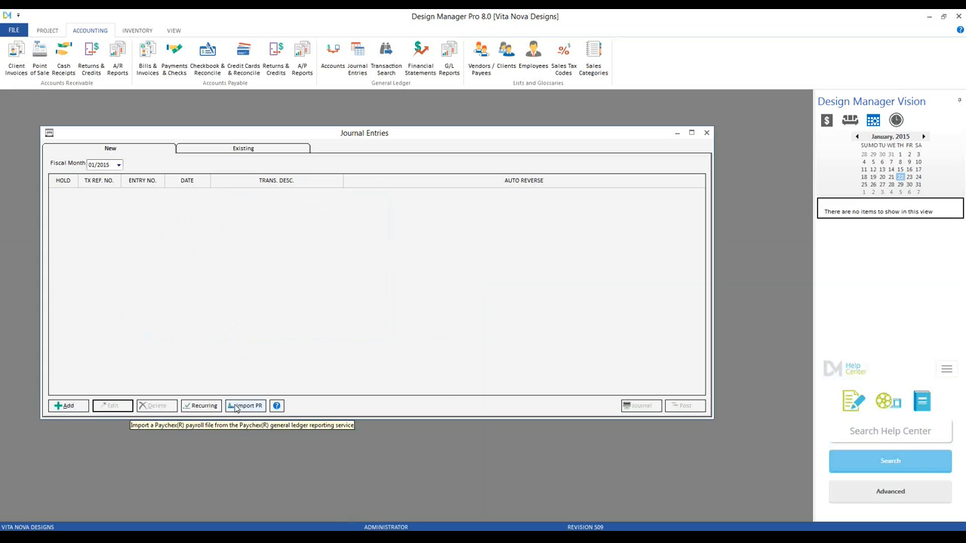
click(247, 407)
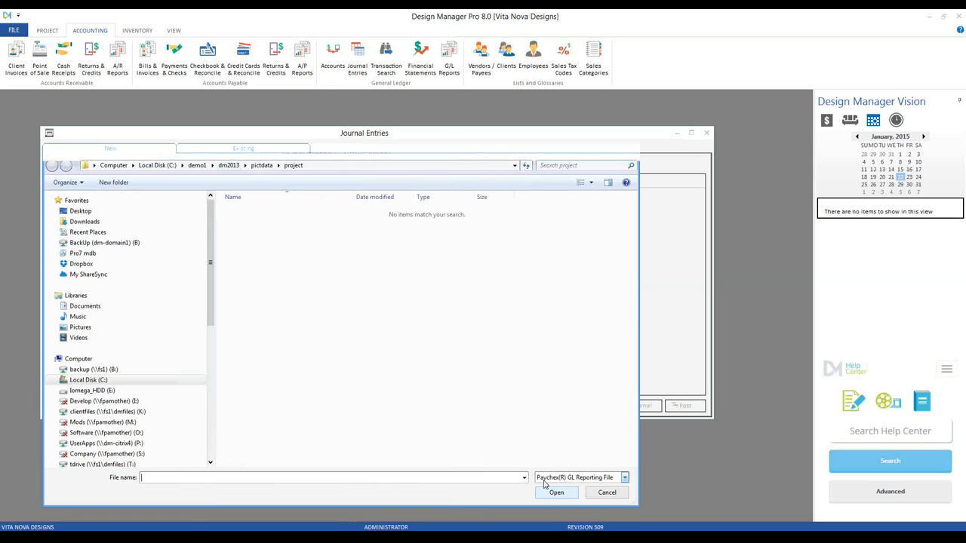
click(608, 492)
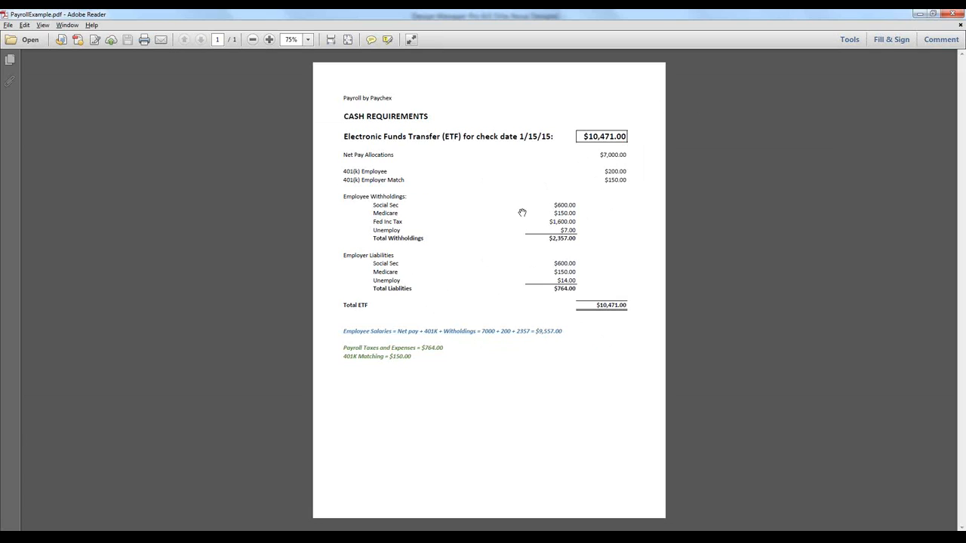
Return to Design Manager Pro and start journal entry P0115 dated 1/15/2015 with the description "Payroll 1/1/15 --> 1/15/15"
click(241, 537)
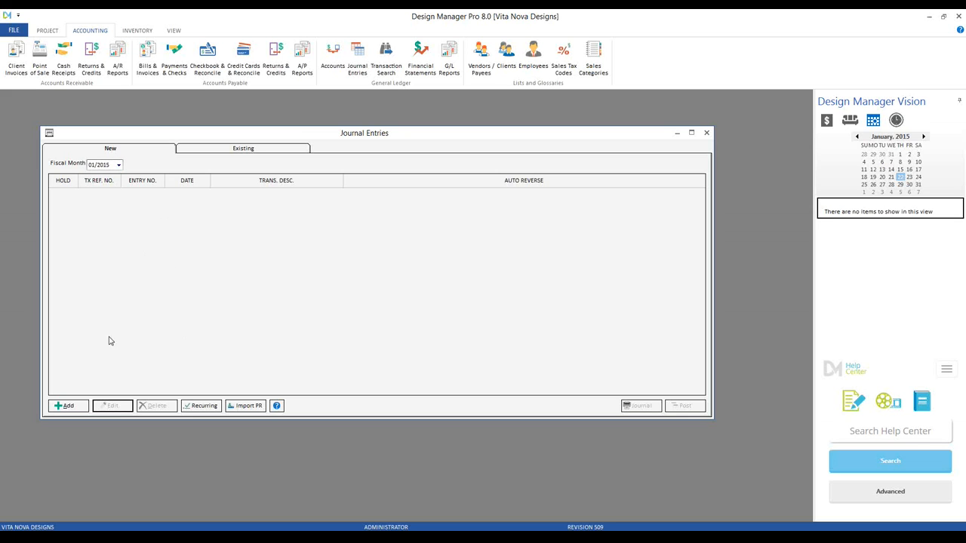
click(70, 406)
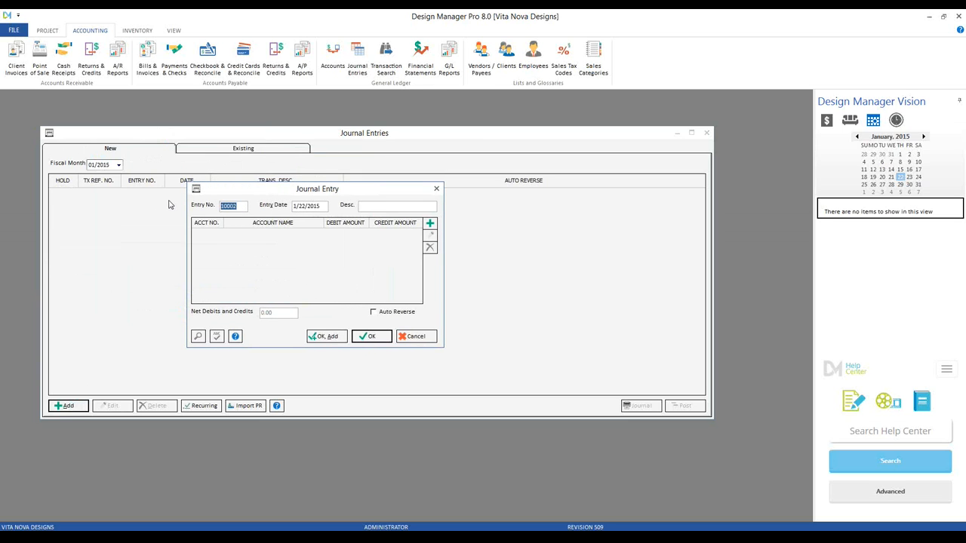
text(P)
text(01)
text(15)
key(BackSpace)
key(BackSpace)
text(15)
text(Payroll)
text( 1/1/15)
text( -->)
text( 1/15/15)
Check the ETF total in PayrollExample.pdf and add a distribution line crediting 10010 Cash - Checking for 10,471.00
click(430, 223)
drag(194, 146, 267, 172)
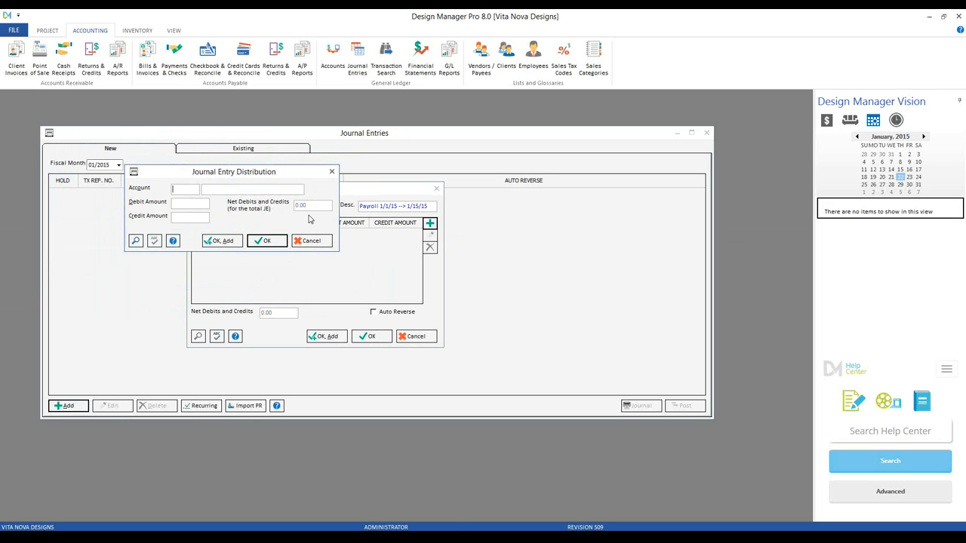
click(458, 535)
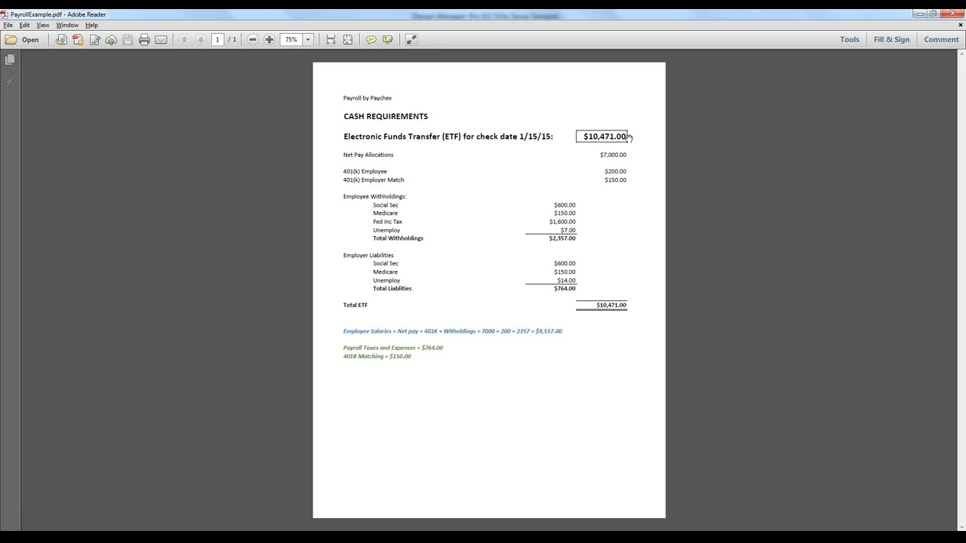
click(920, 14)
click(136, 241)
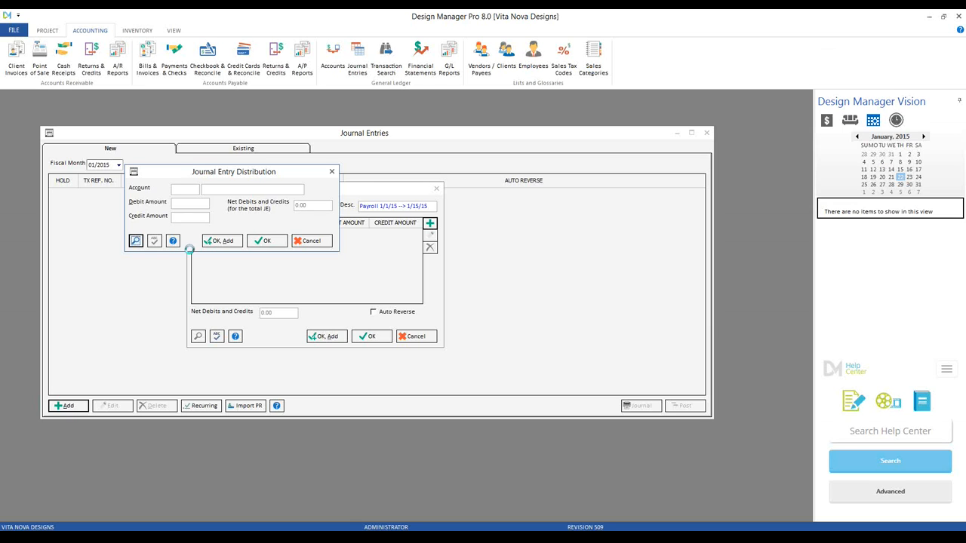
click(387, 311)
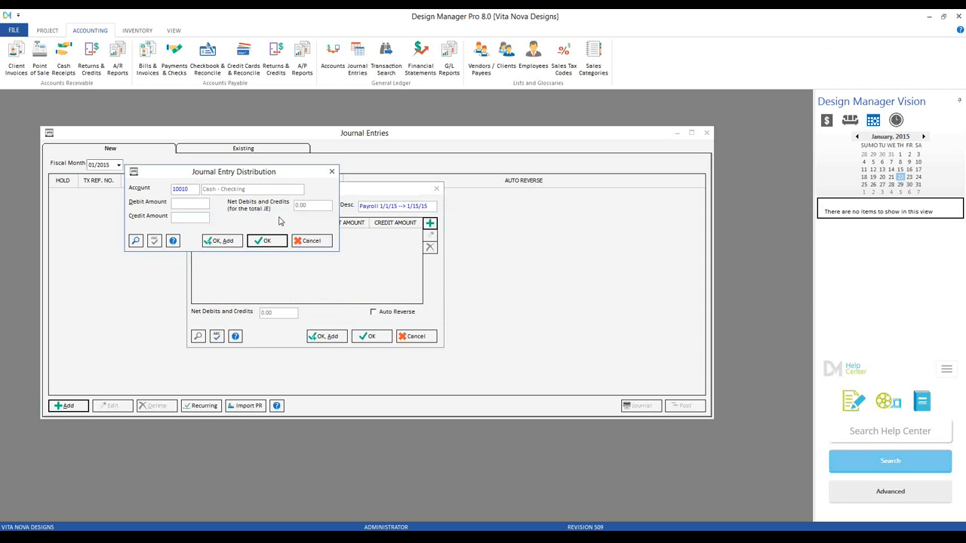
click(186, 219)
text(10471)
click(260, 241)
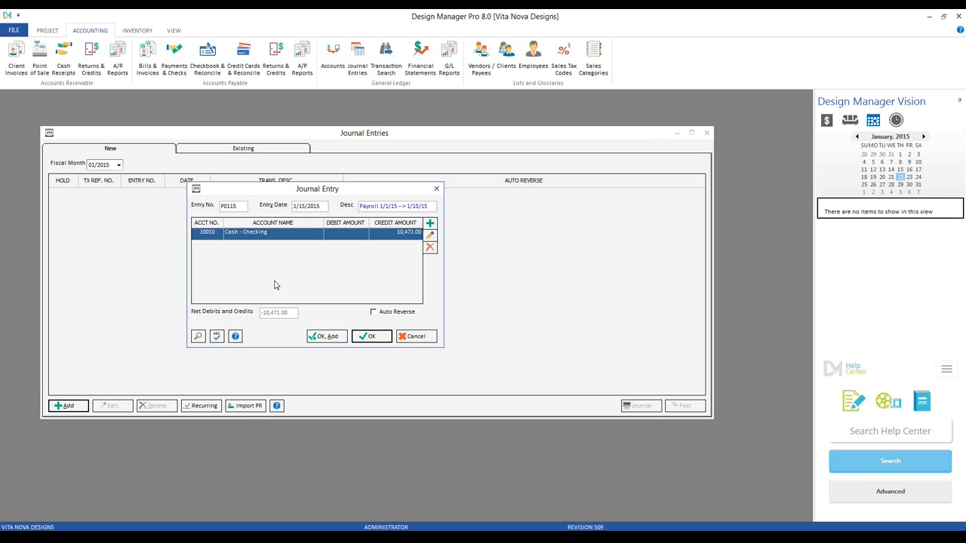
Add a distribution line debiting 61100 Payroll Taxes/Unemployment for the 764.00 of payroll taxes and expenses in the payroll PDF
click(431, 224)
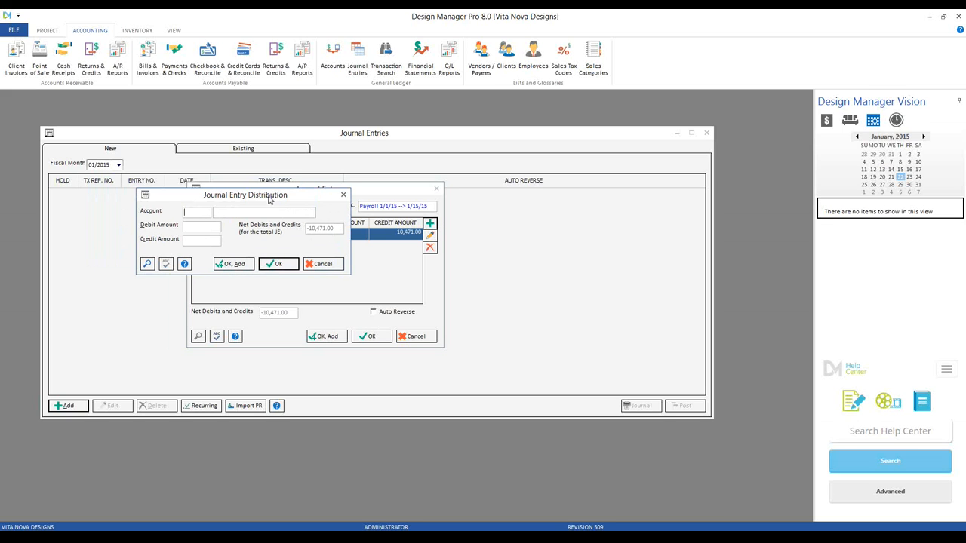
click(147, 263)
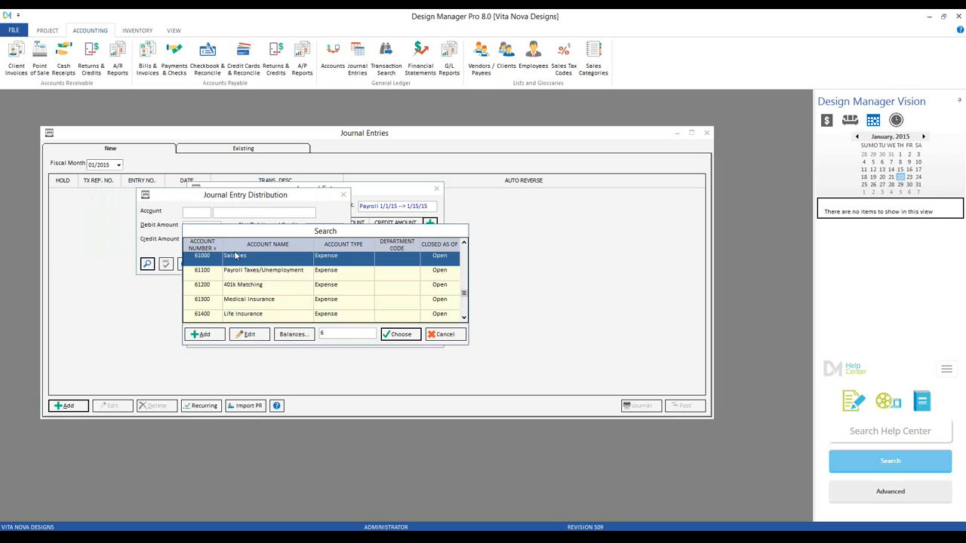
click(277, 275)
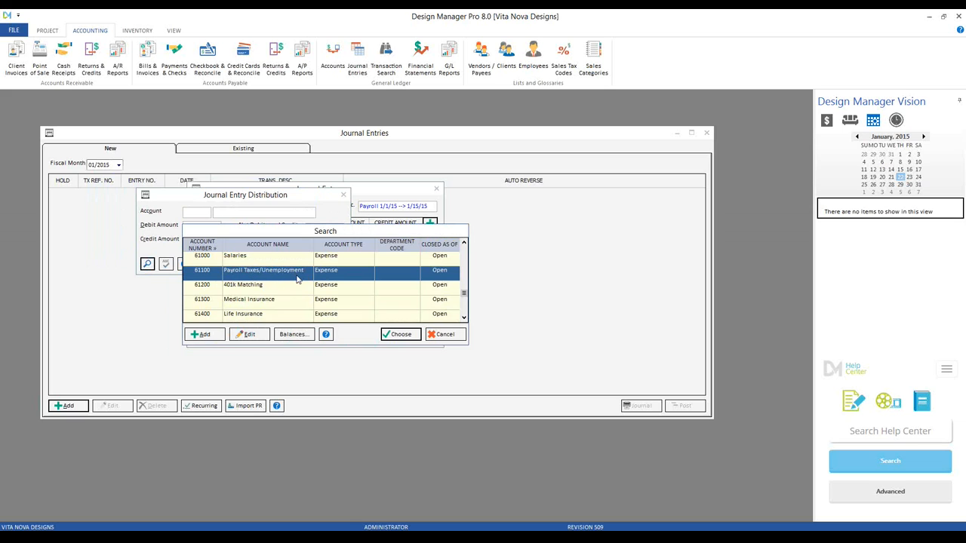
click(401, 334)
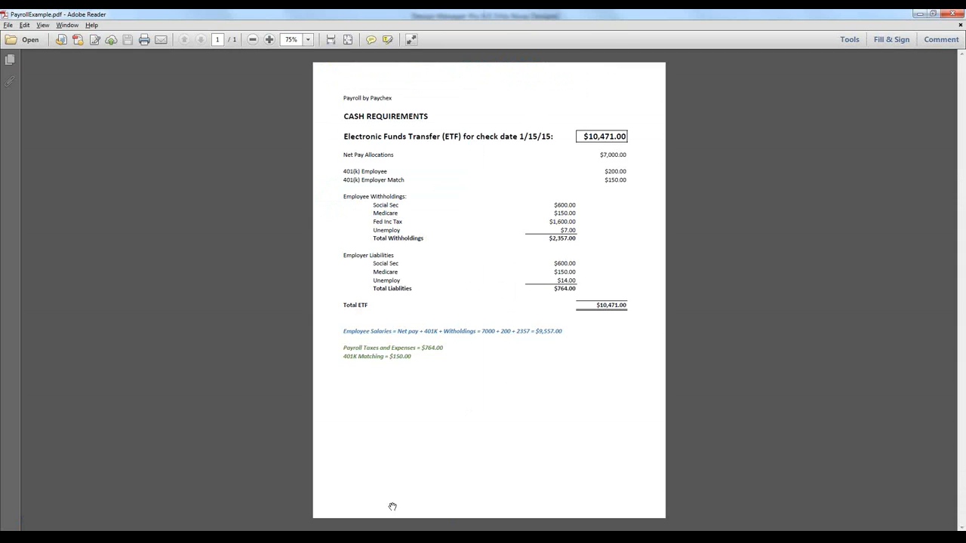
click(374, 537)
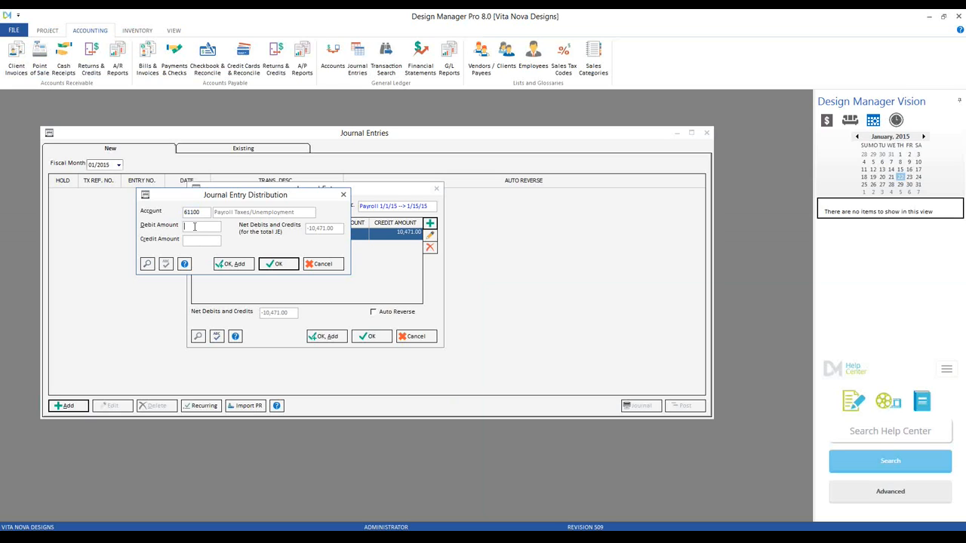
text(764)
click(279, 264)
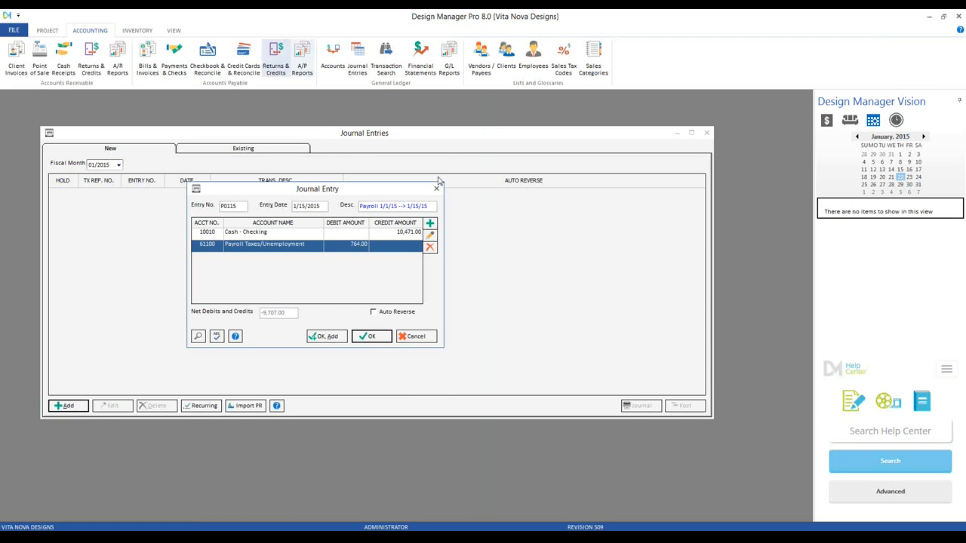
Add a distribution line debiting 61200 401k Matching for 150.00
click(429, 223)
click(136, 292)
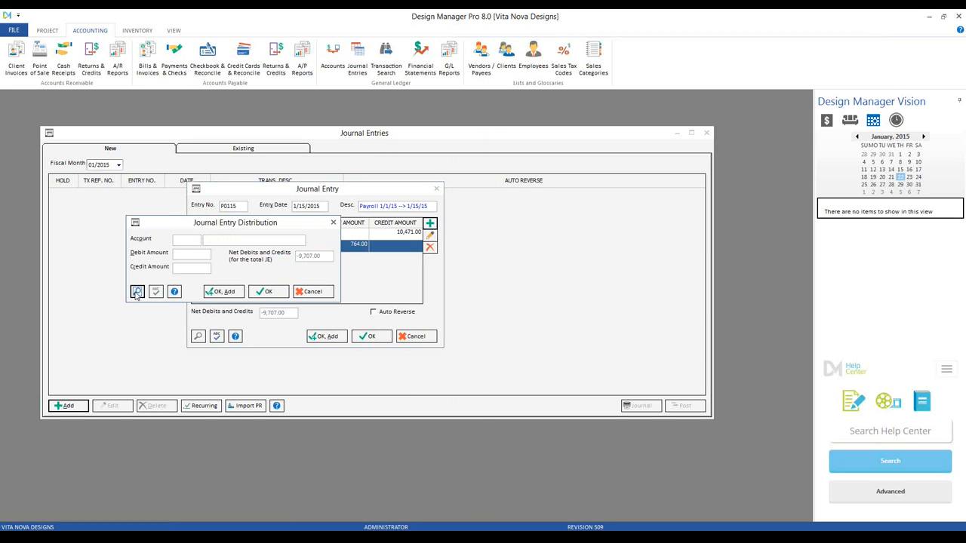
text(6)
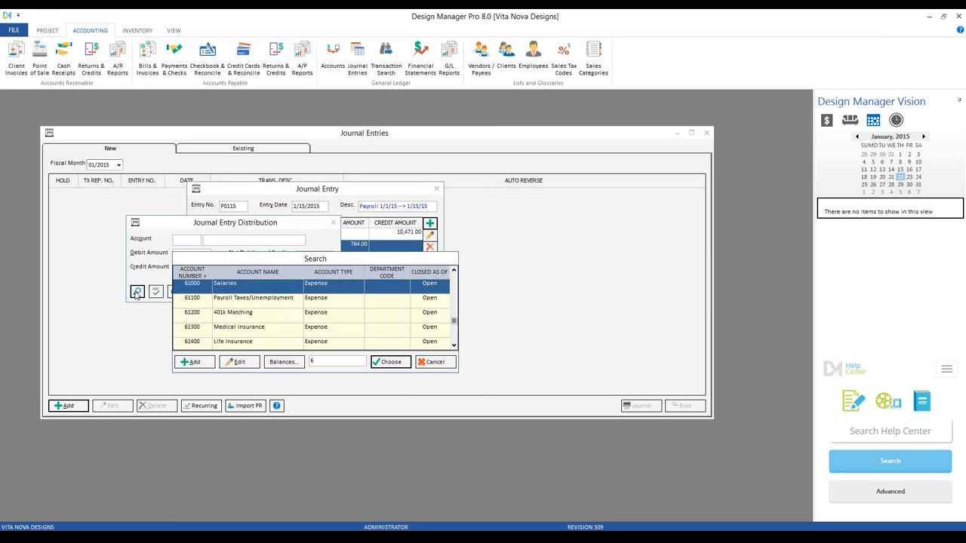
click(242, 315)
click(390, 362)
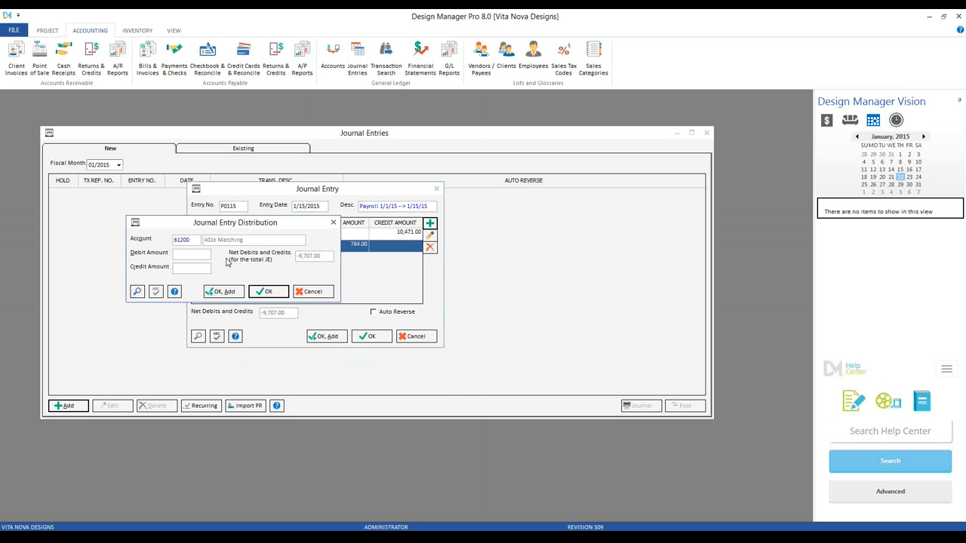
text(150)
click(281, 291)
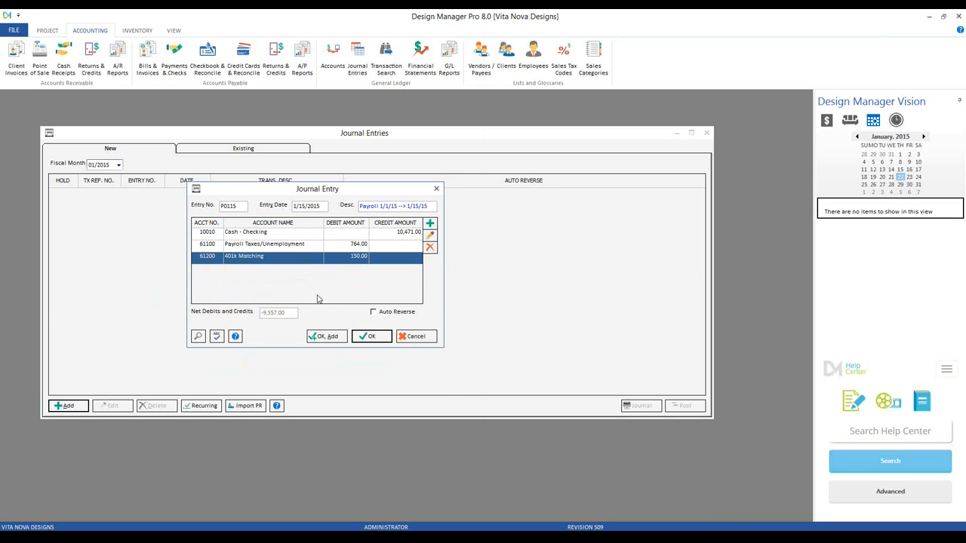
Compare the journal entry's cash, payroll tax and 401k lines with the cash requirements in PayrollExample.pdf
click(397, 238)
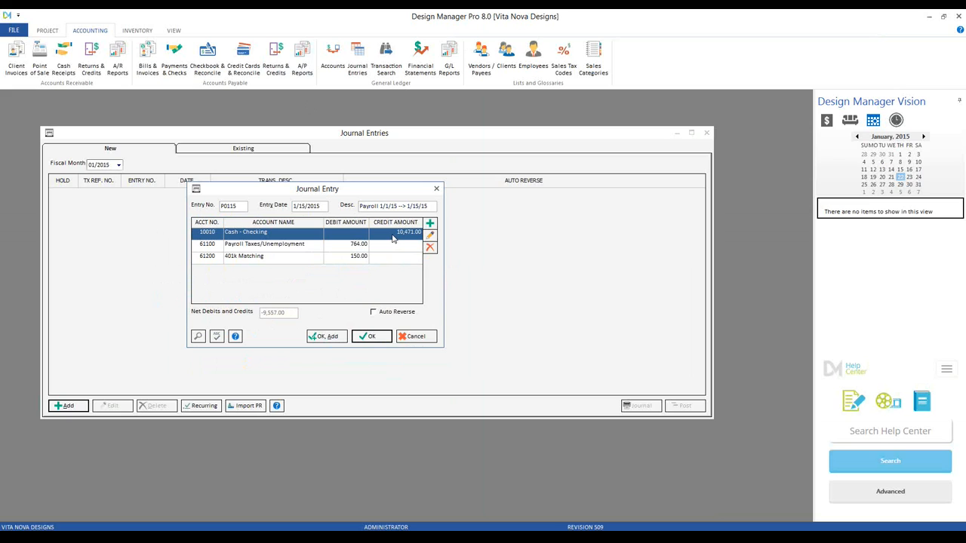
click(504, 537)
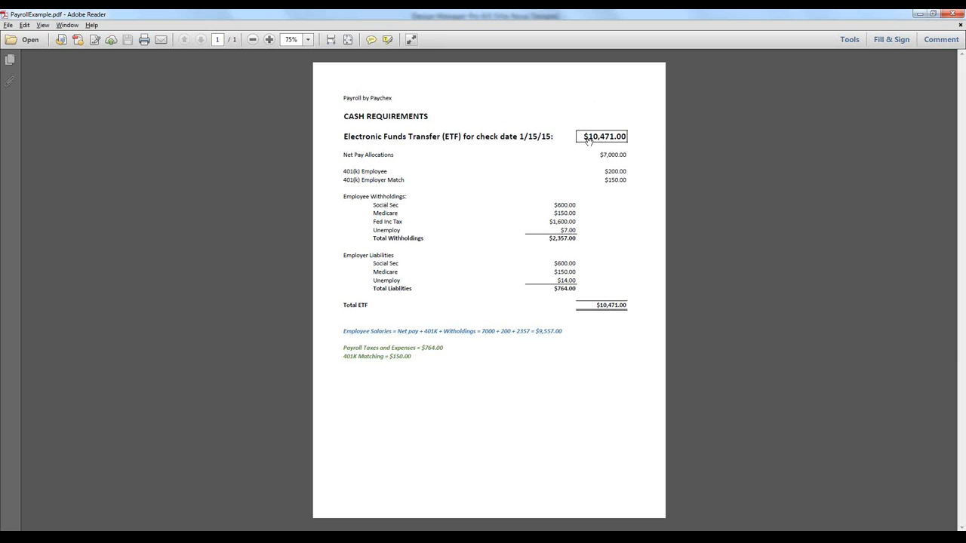
click(919, 14)
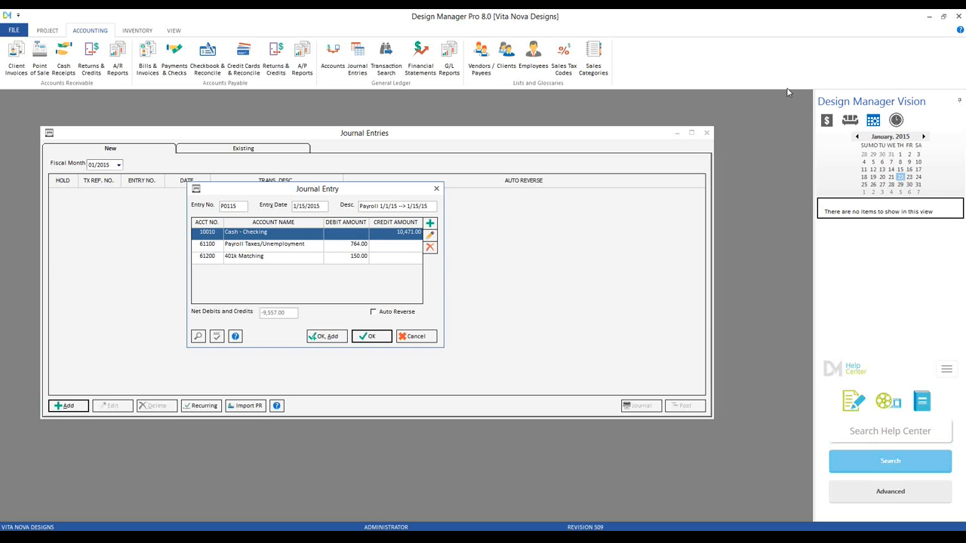
click(272, 244)
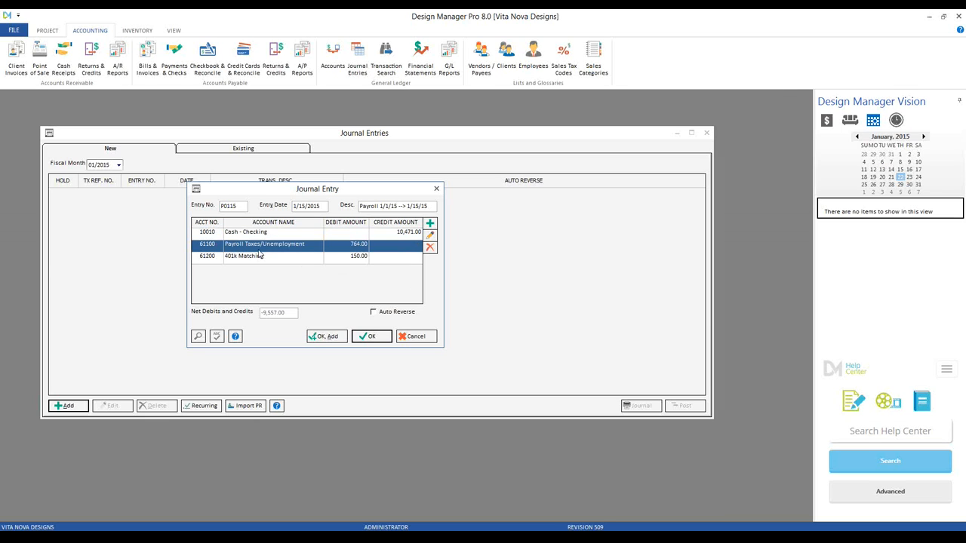
click(258, 256)
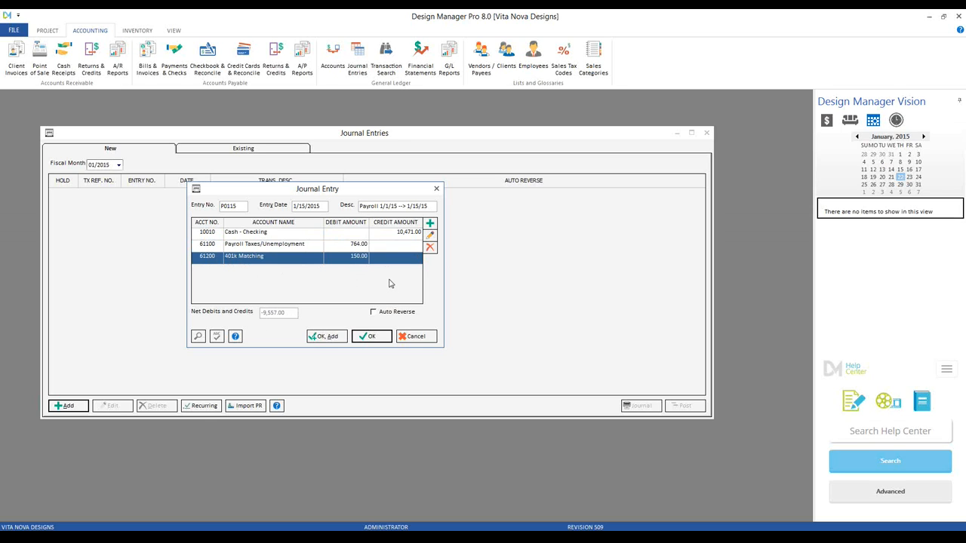
Add a distribution line debiting 61000 Salaries for 9,557.00 to the payroll journal entry
click(429, 223)
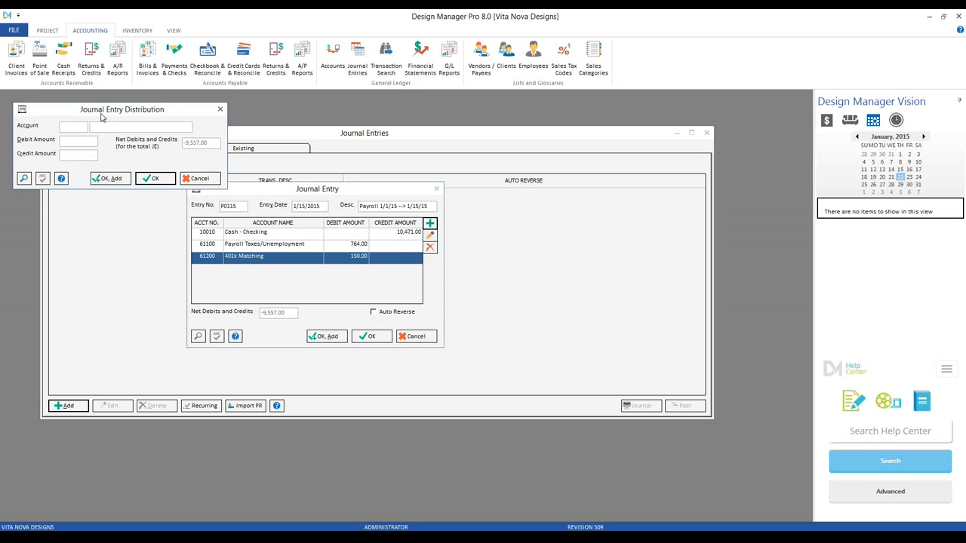
click(96, 237)
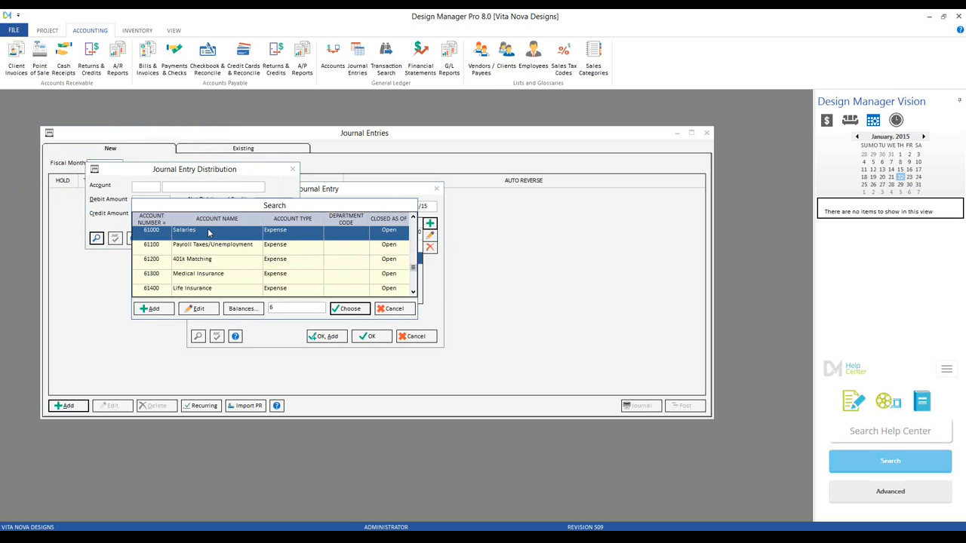
click(347, 309)
click(153, 204)
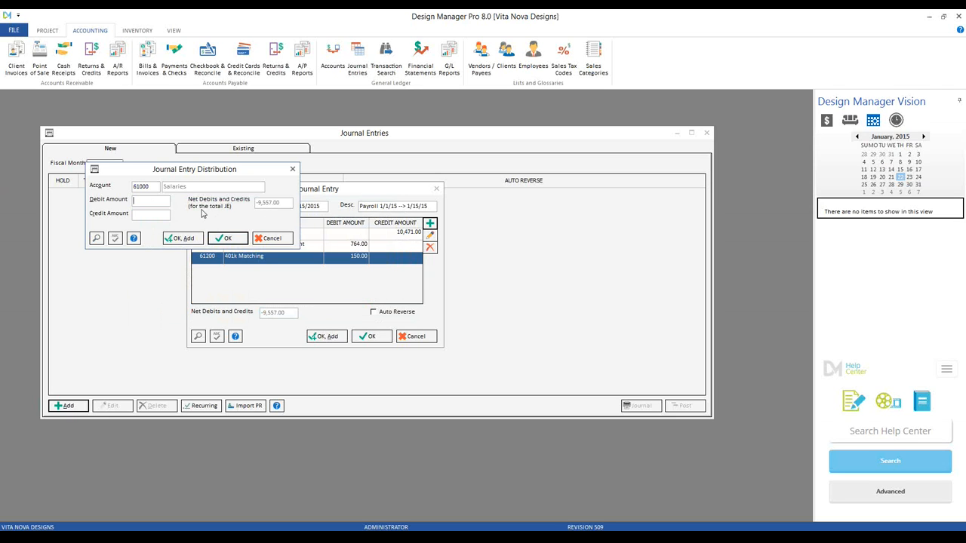
text(9557)
click(229, 238)
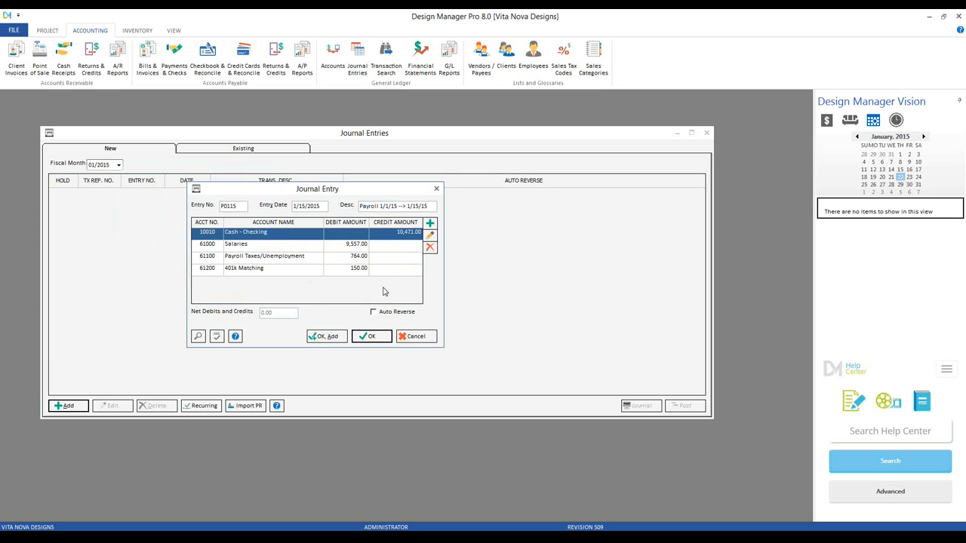
Review the salary, payroll tax and 401k matching lines and save journal entry P0115
click(348, 247)
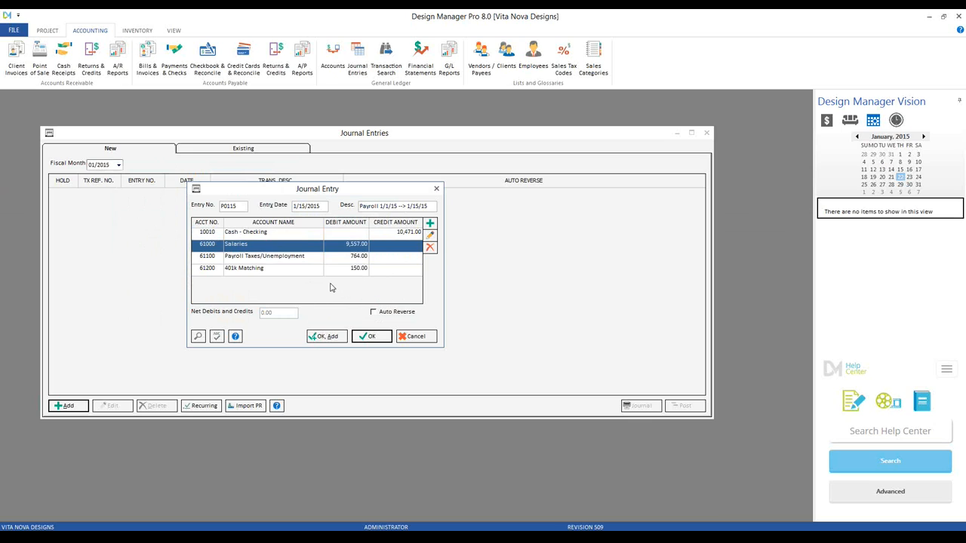
click(305, 257)
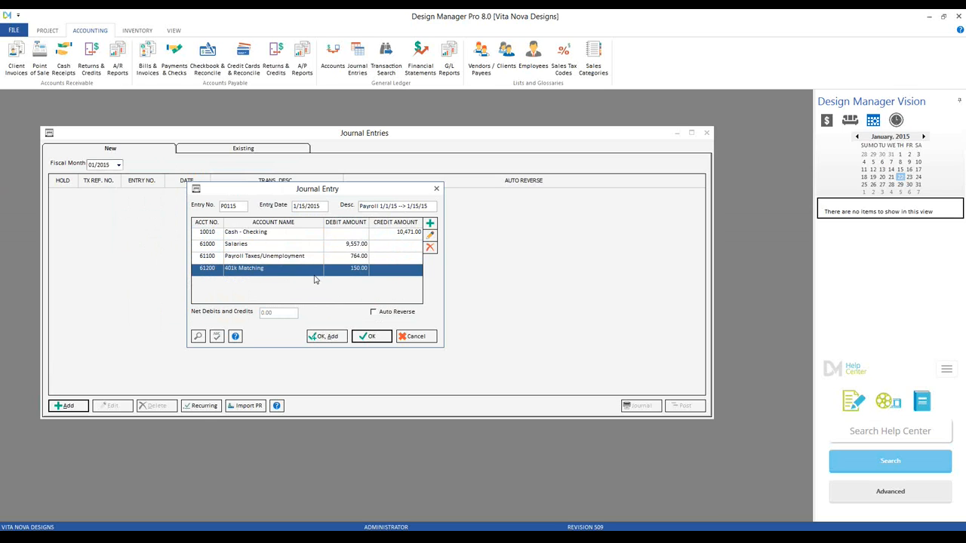
click(369, 336)
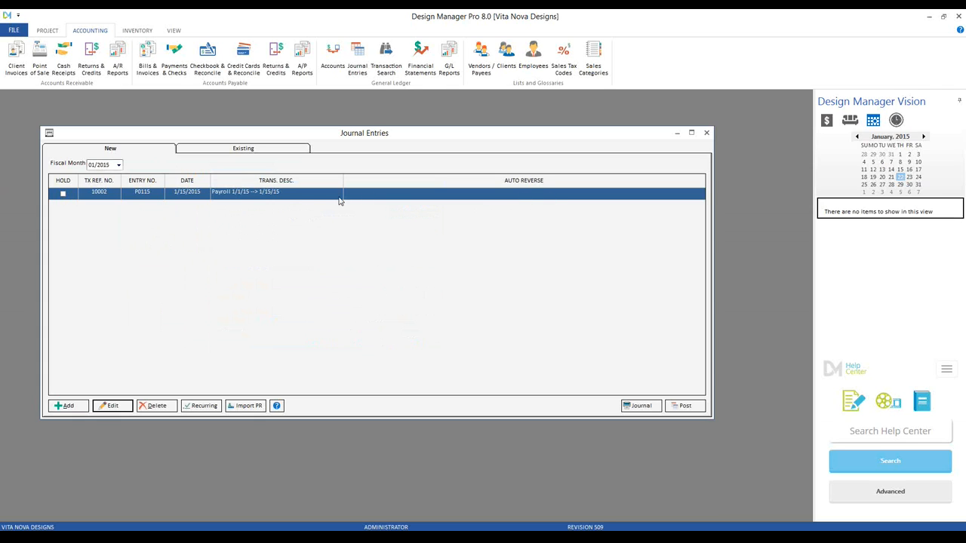
Post payroll journal entry P0115 dated 1/15/2015 from the new entries for fiscal month 01/2015
click(267, 196)
click(687, 409)
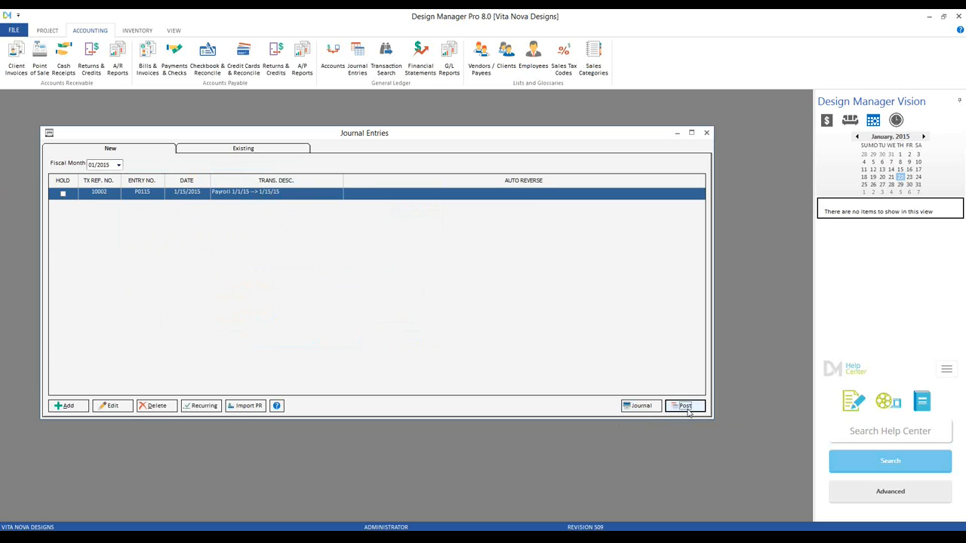
click(516, 313)
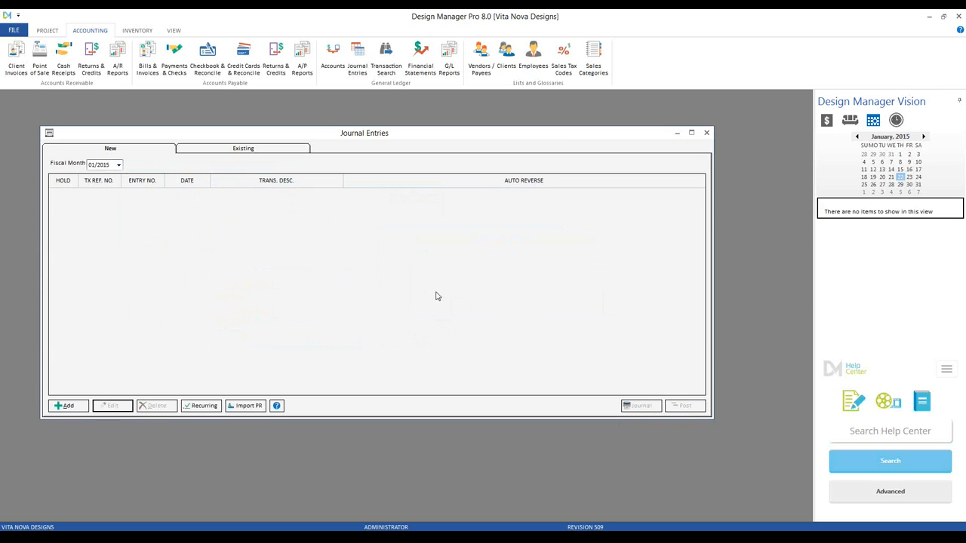
Check payroll entry P0115 among the existing journal entries, and return to the new entries list
click(243, 149)
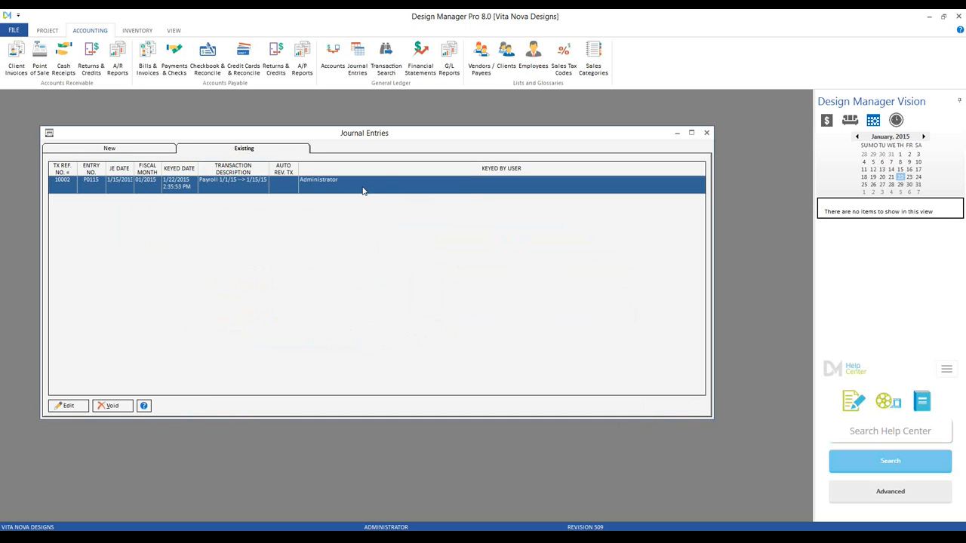
click(331, 189)
click(145, 149)
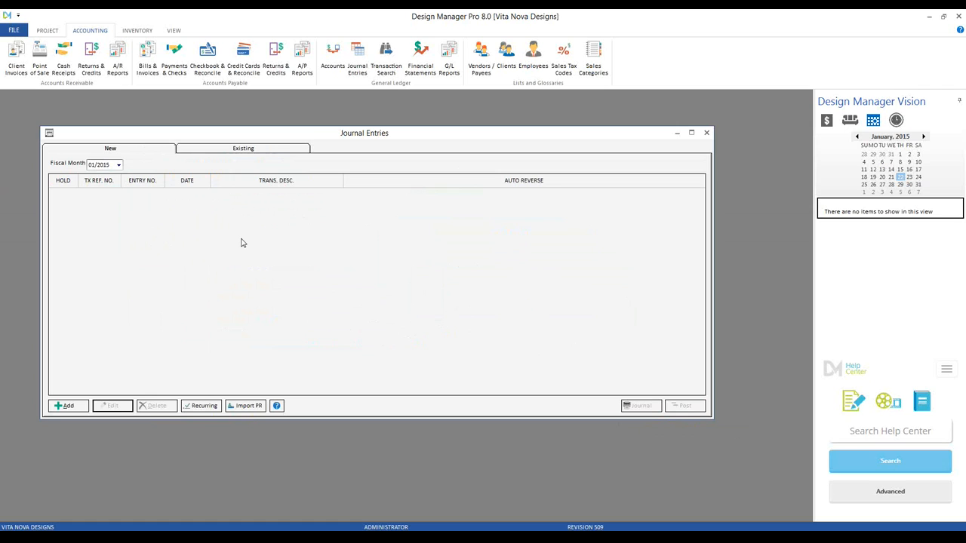
Review the distribution lines of recurring entry CBFEE Monthly Service Fee and bring that entry into the new journal entries
click(213, 408)
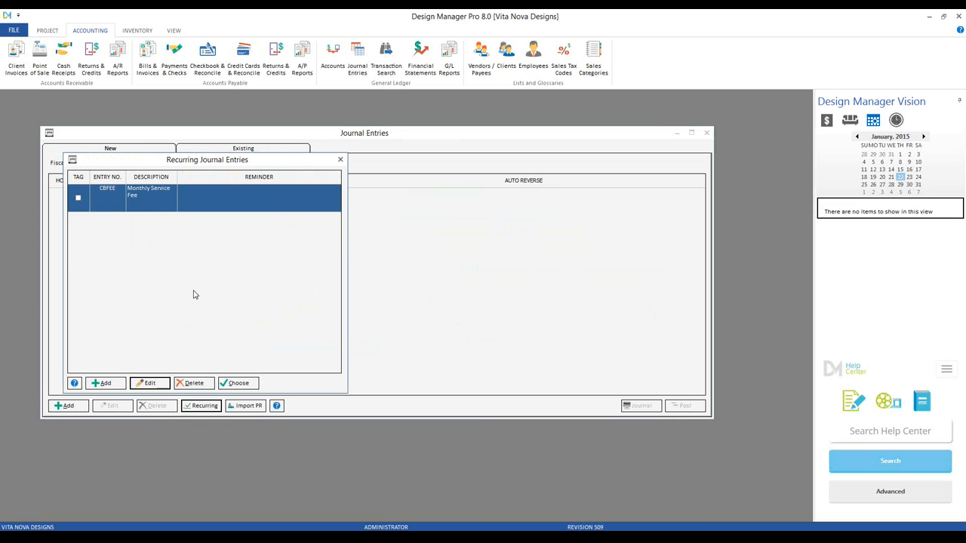
click(150, 382)
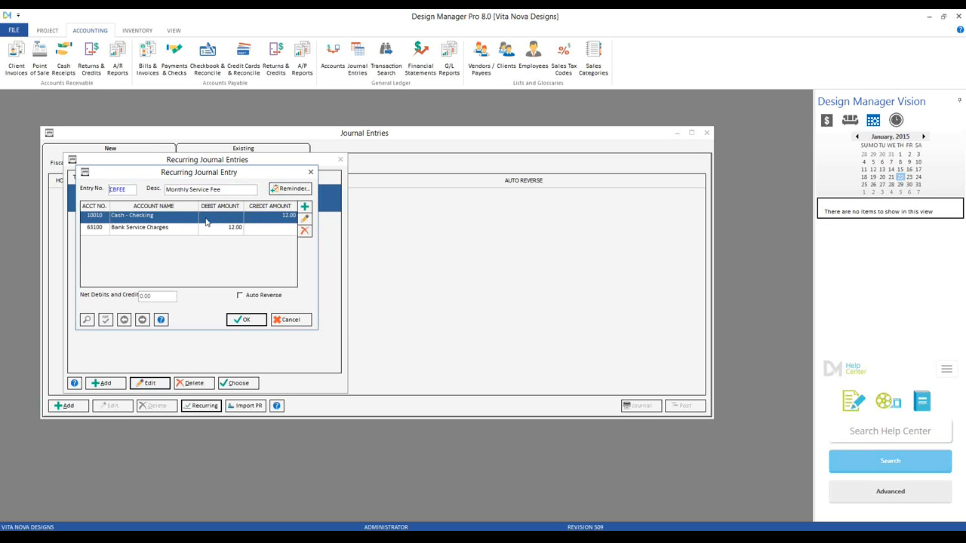
click(169, 229)
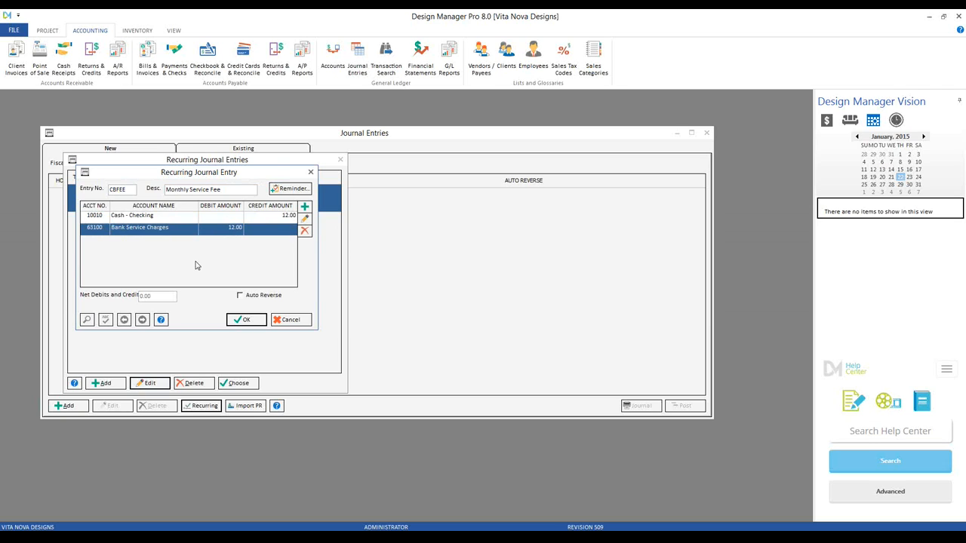
click(285, 323)
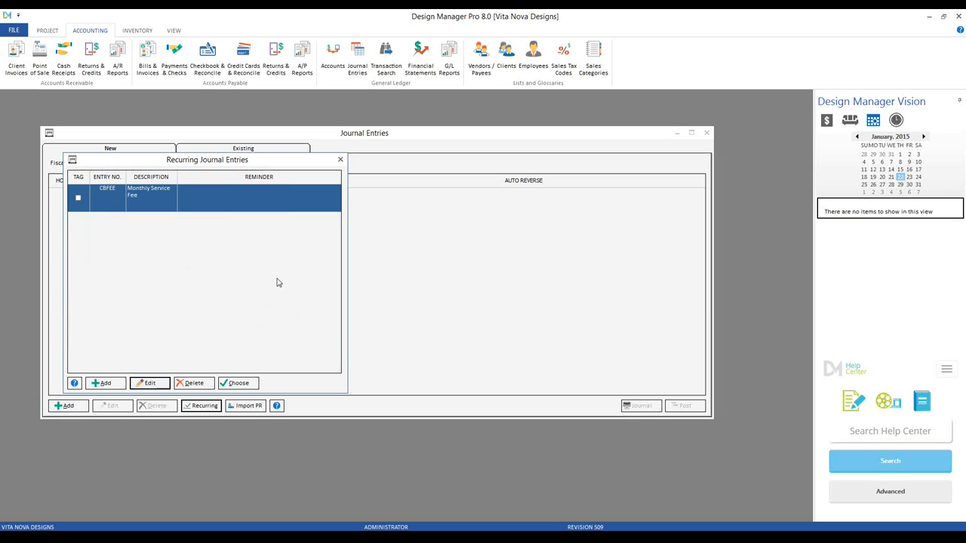
click(79, 198)
click(246, 384)
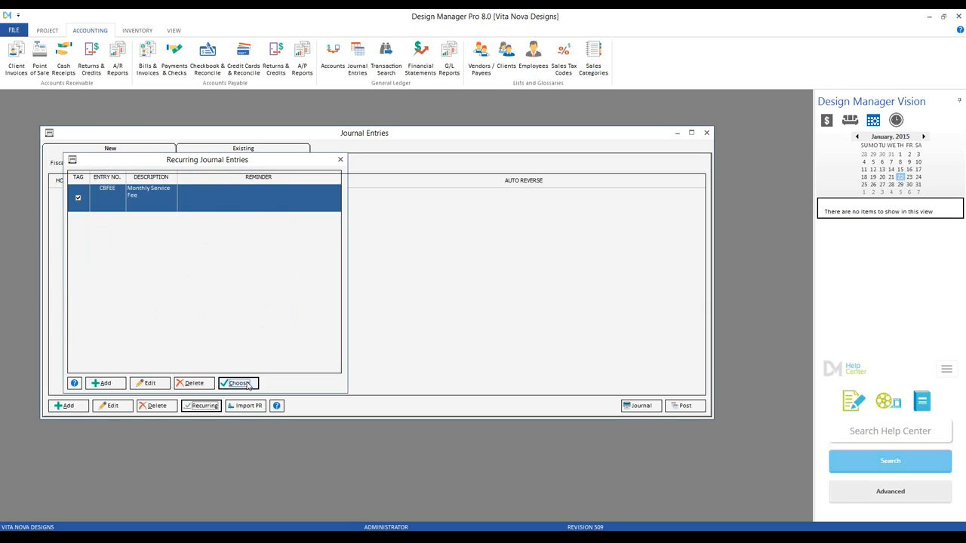